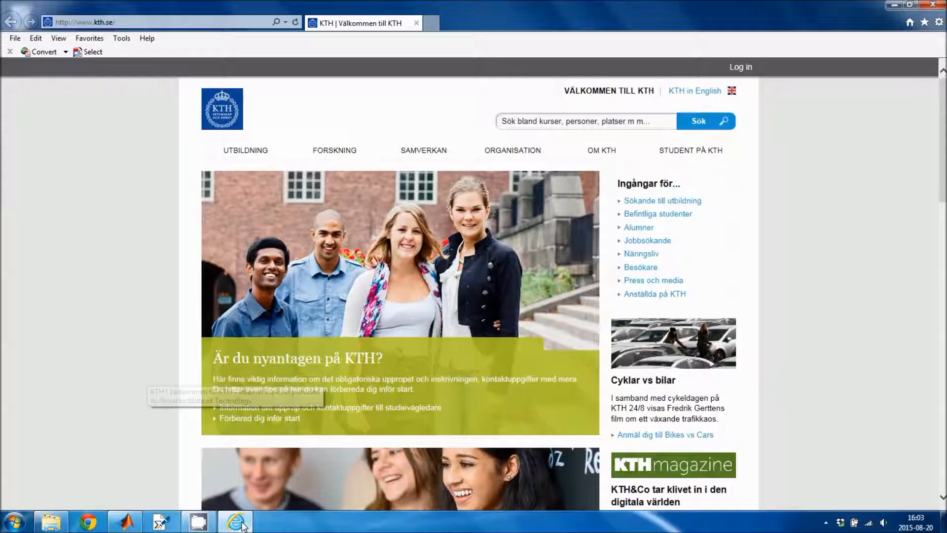
click(129, 19)
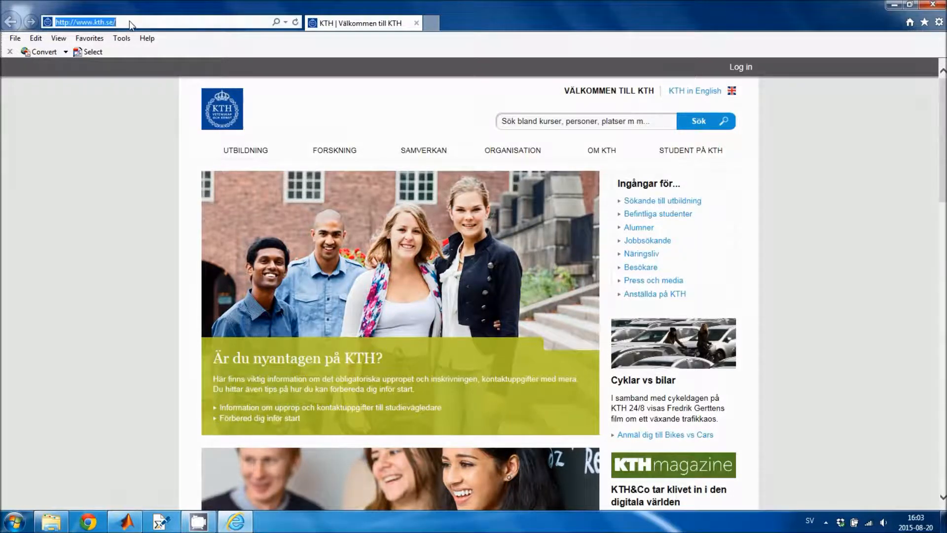
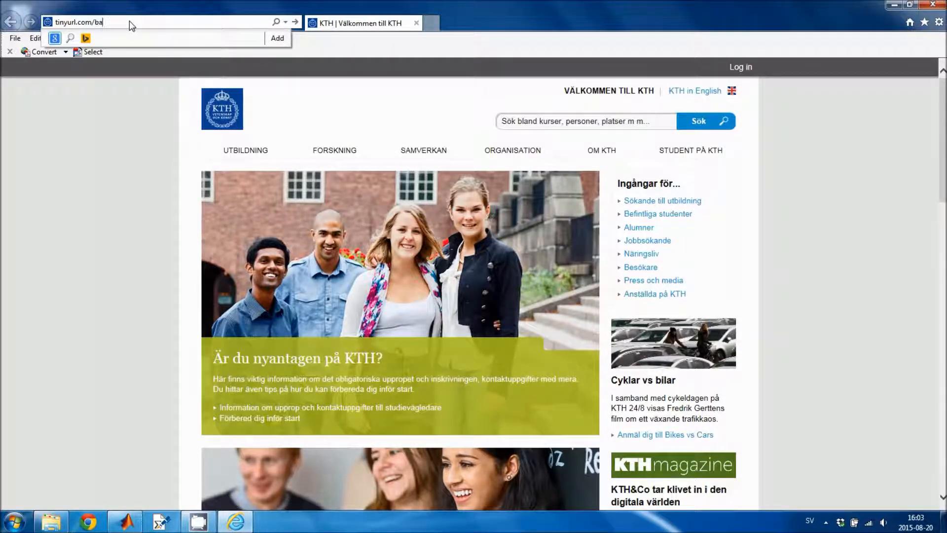
Load the short link, unlock it with its password, and open BA 1.2 > software in Dropbox
key(Return)
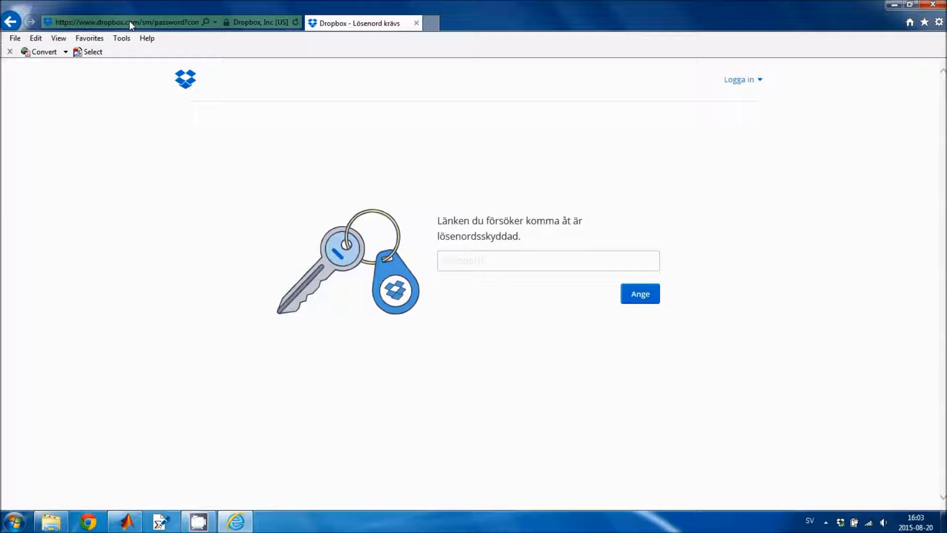
text(••••••••)
click(645, 296)
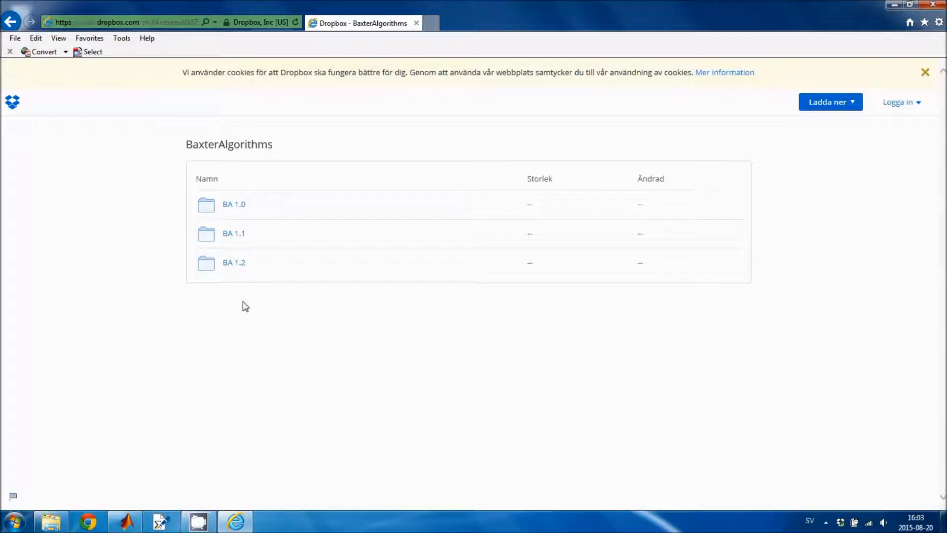
click(234, 264)
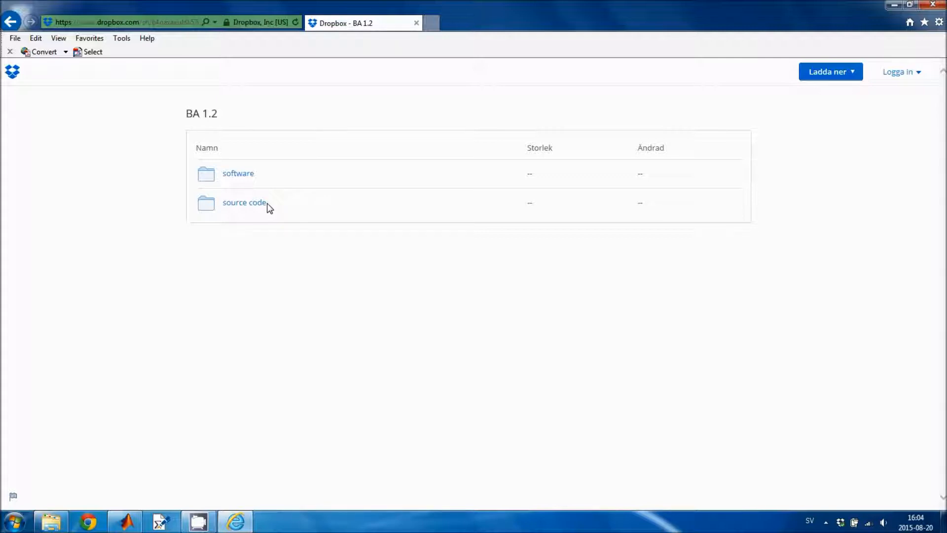
click(241, 175)
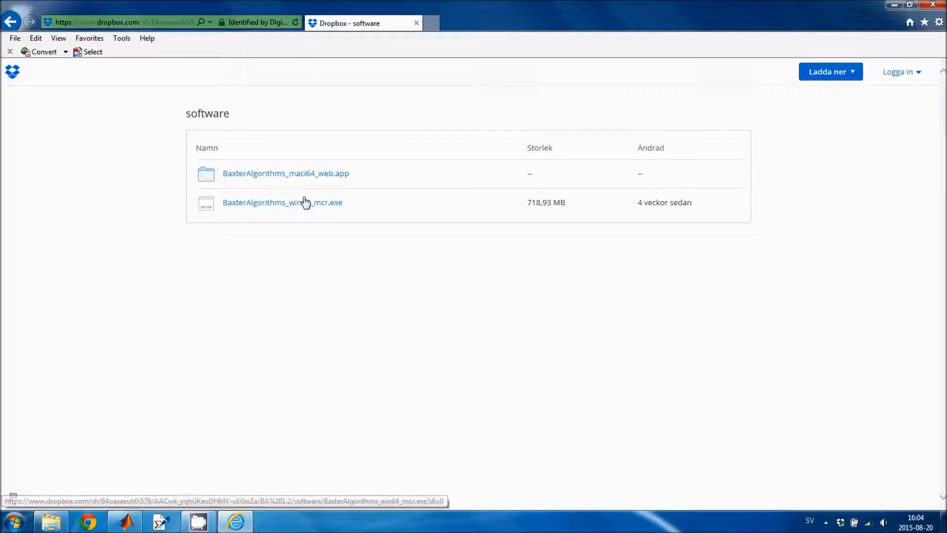
Open the Downloads folder and launch BaxterAlgorithmsInstaller_win64.exe
click(51, 521)
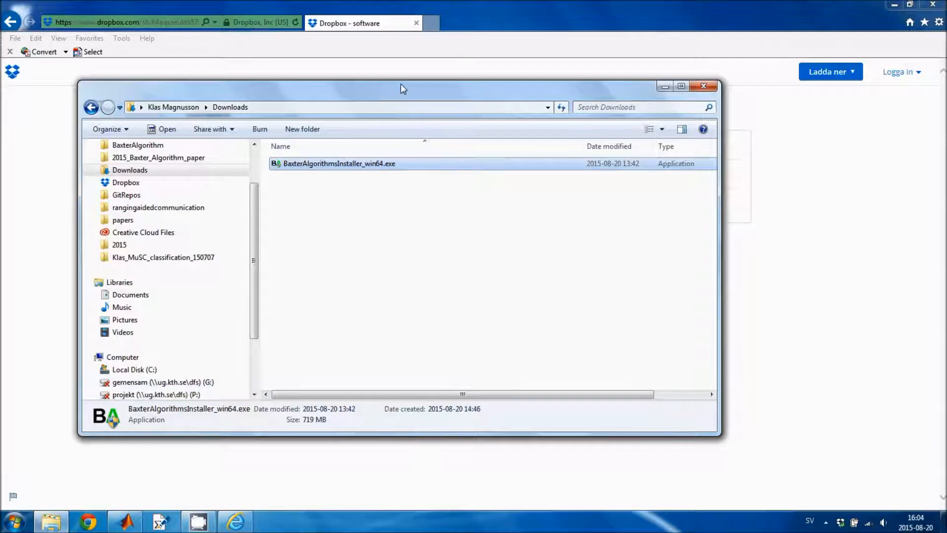
drag(401, 84, 420, 70)
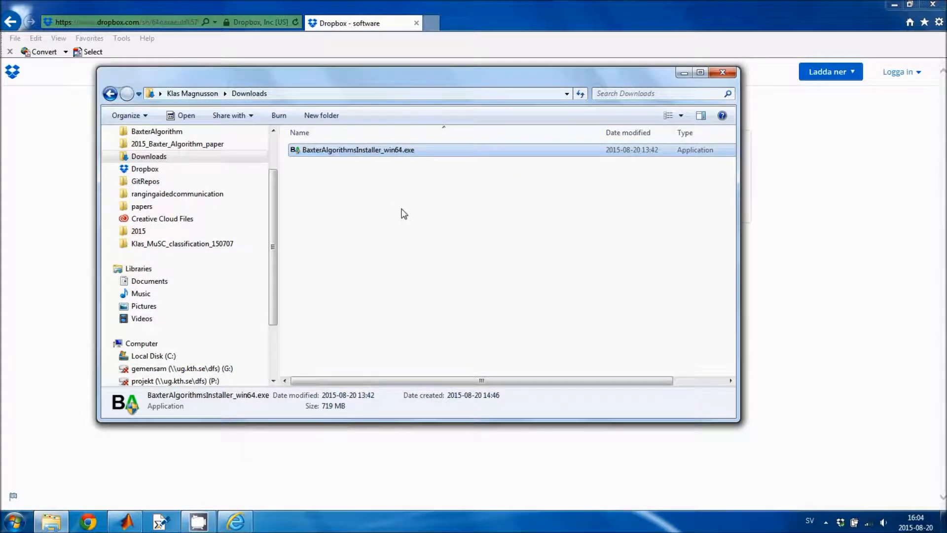
double_click(385, 153)
Approve the installer in UAC with the administrator user name and password
text(klasma)
key(Tab)
text(**********)
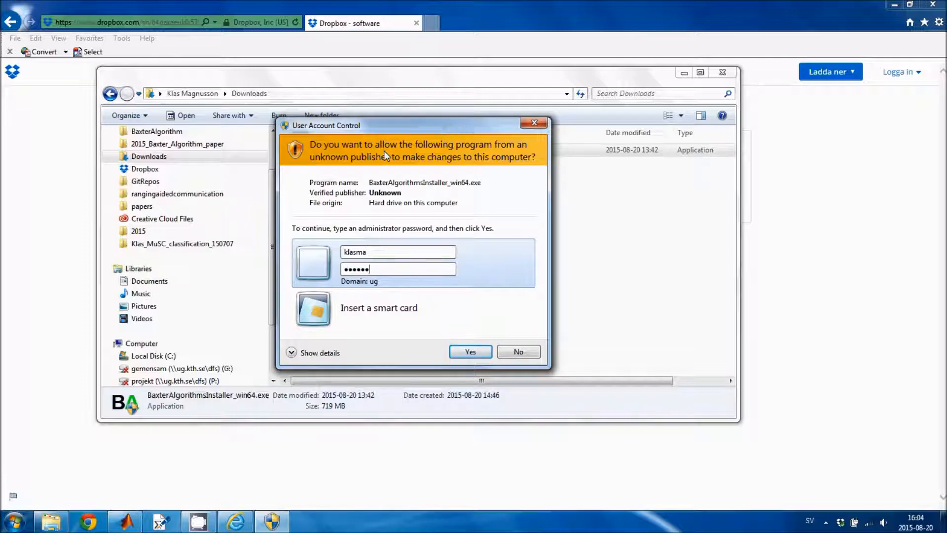
text(*)
key(Return)
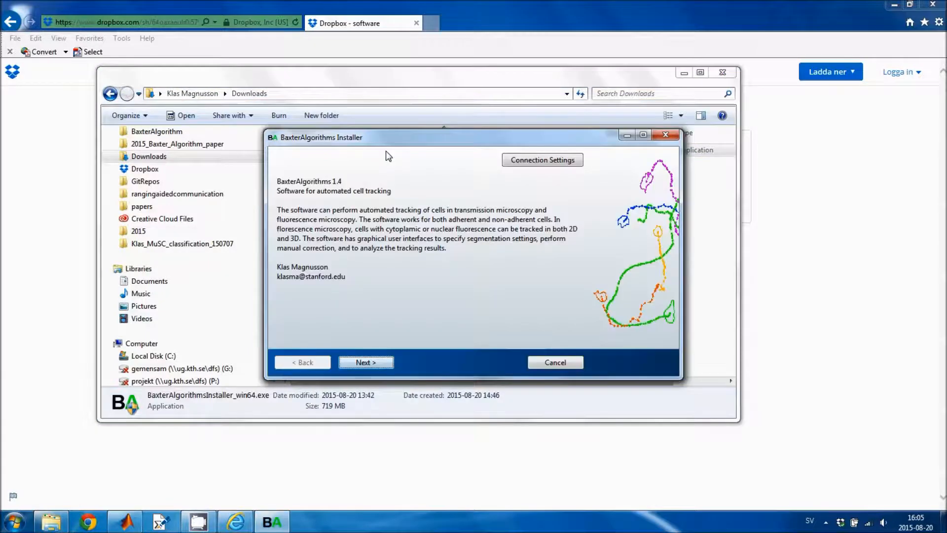
Install BaxterAlgorithms to C:\Program Files\BaxterAlgorithms with a desktop shortcut, then show the desktop
click(375, 363)
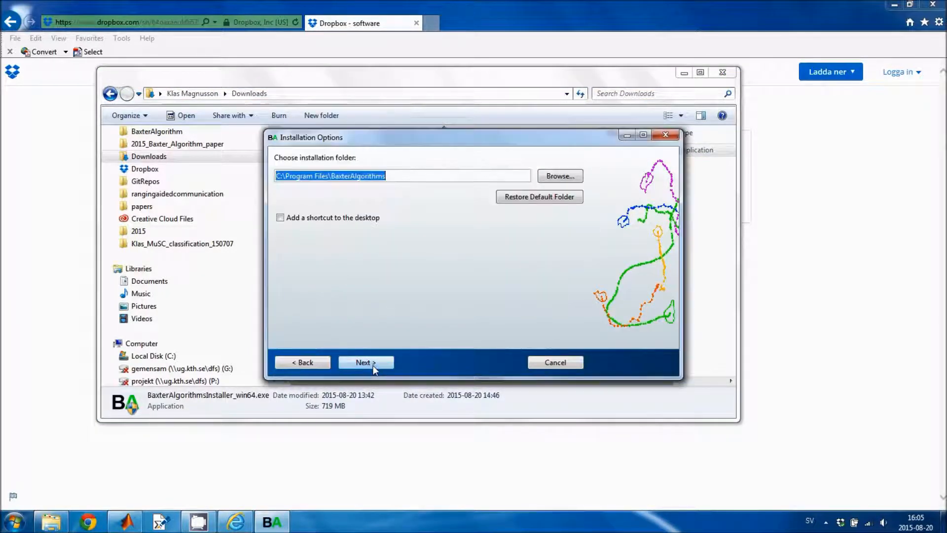
click(280, 218)
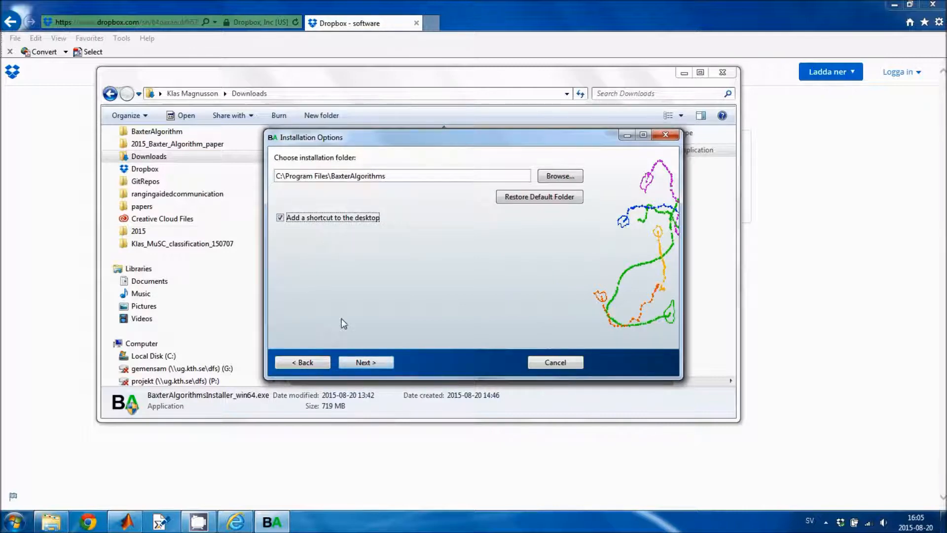
click(365, 363)
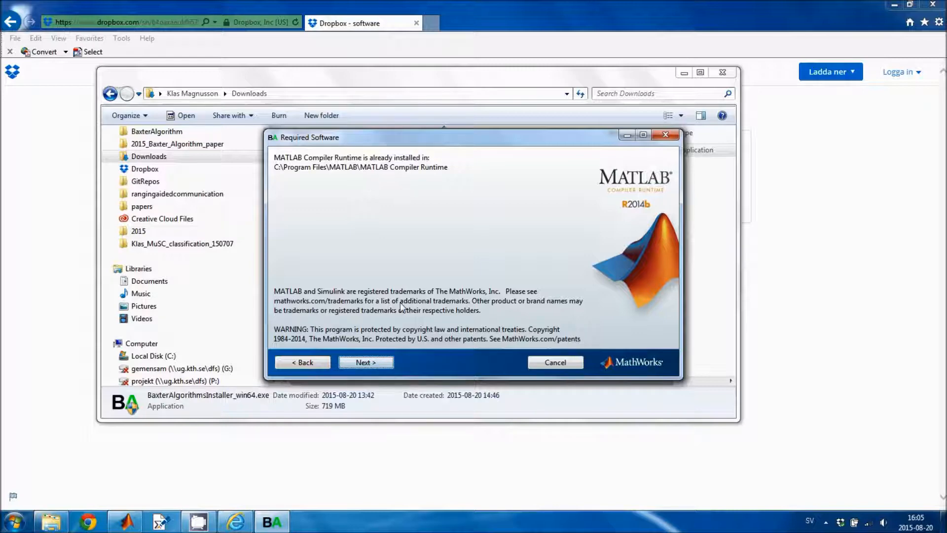
click(373, 362)
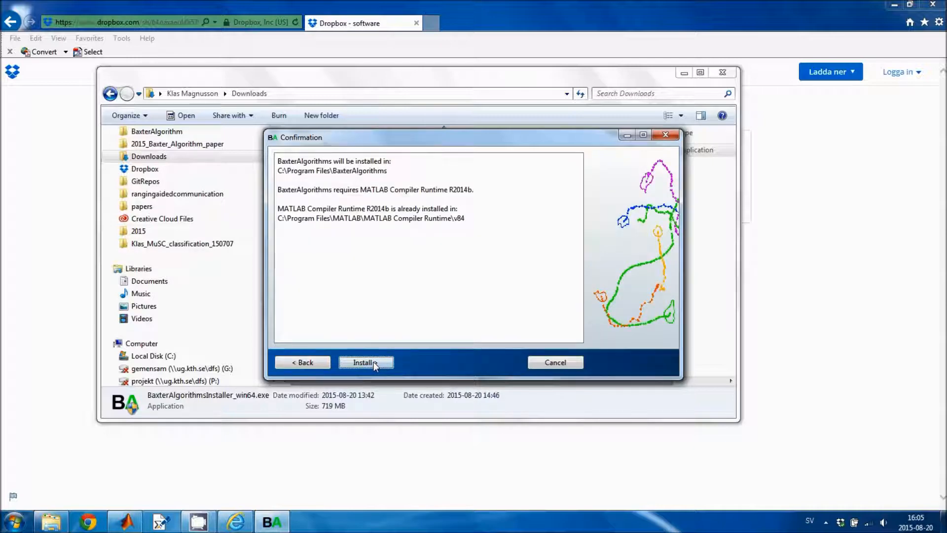
click(374, 362)
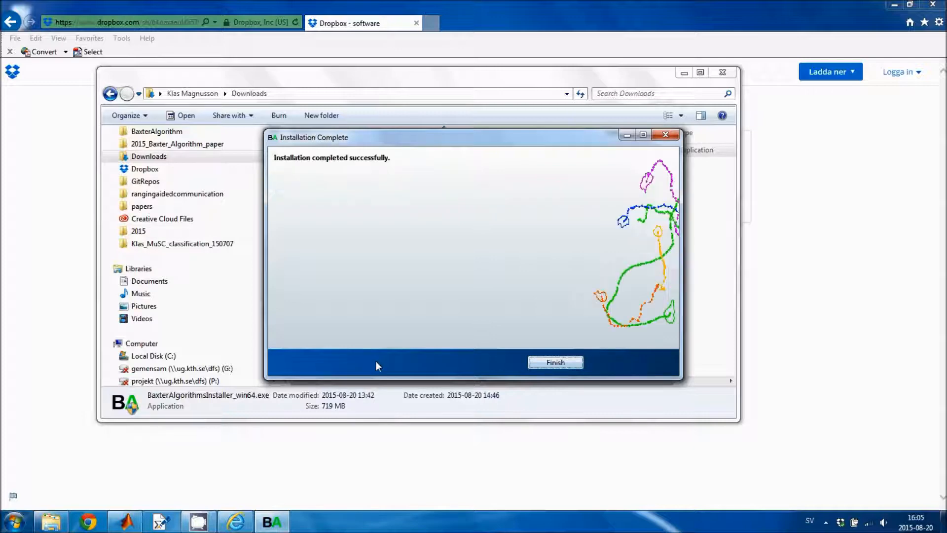
click(563, 363)
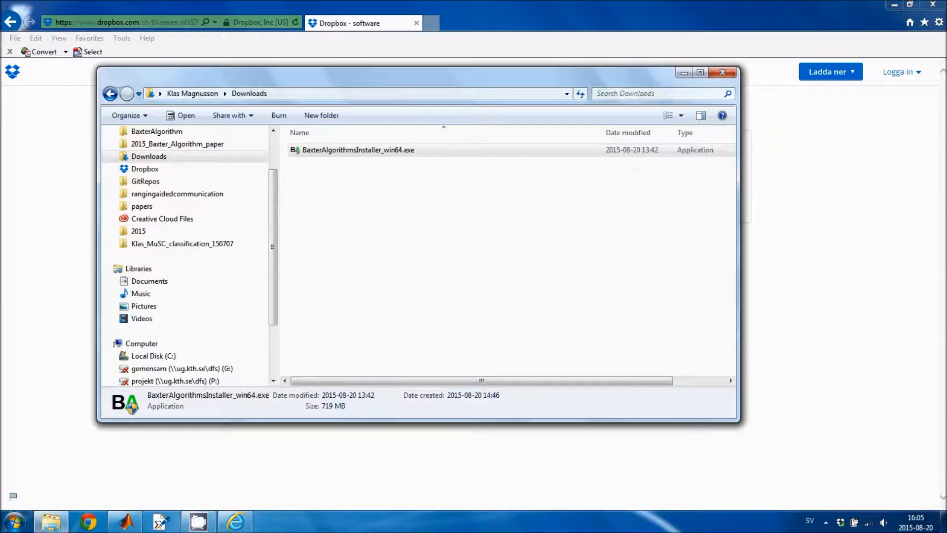
key(super+d)
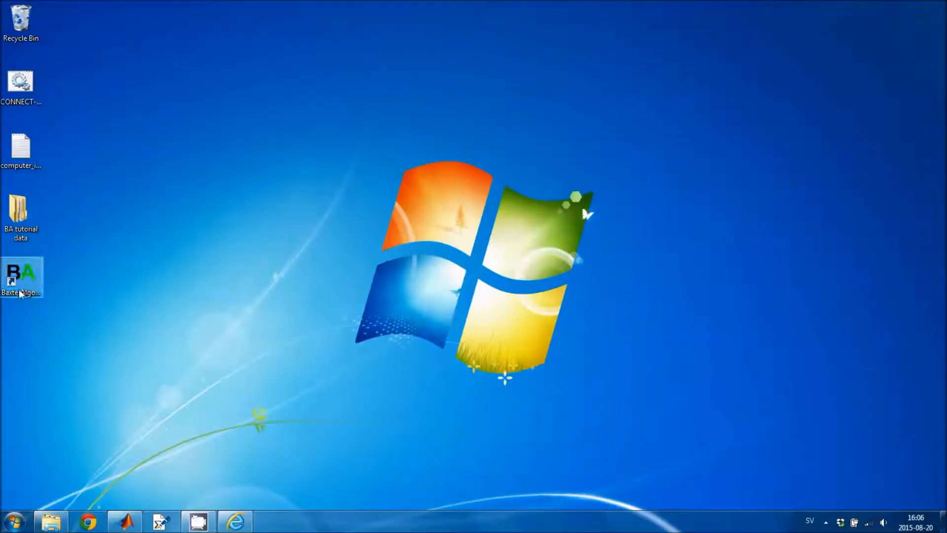
Launch BaxterAlgorithms from its desktop shortcut, arrange its main and console windows, then switch to MATLAB R2014b
double_click(24, 285)
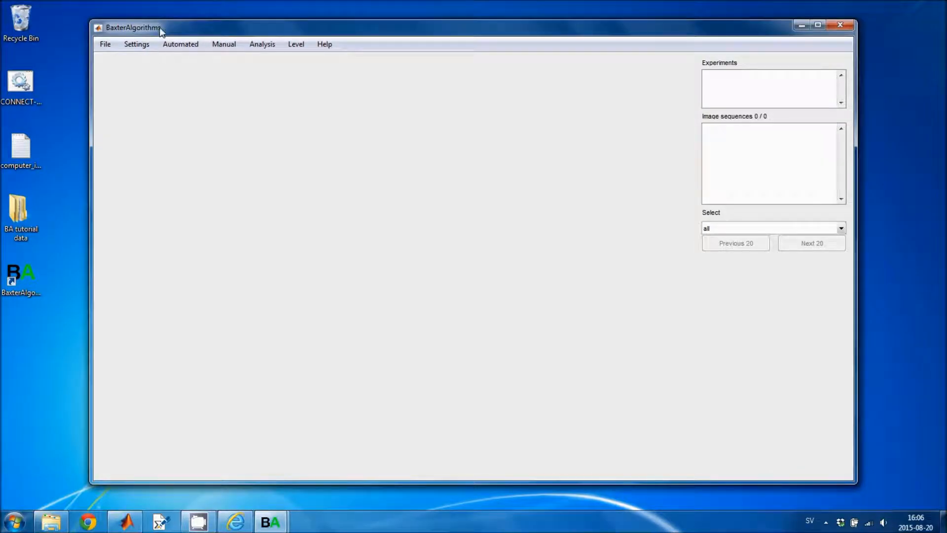
drag(160, 32, 228, 31)
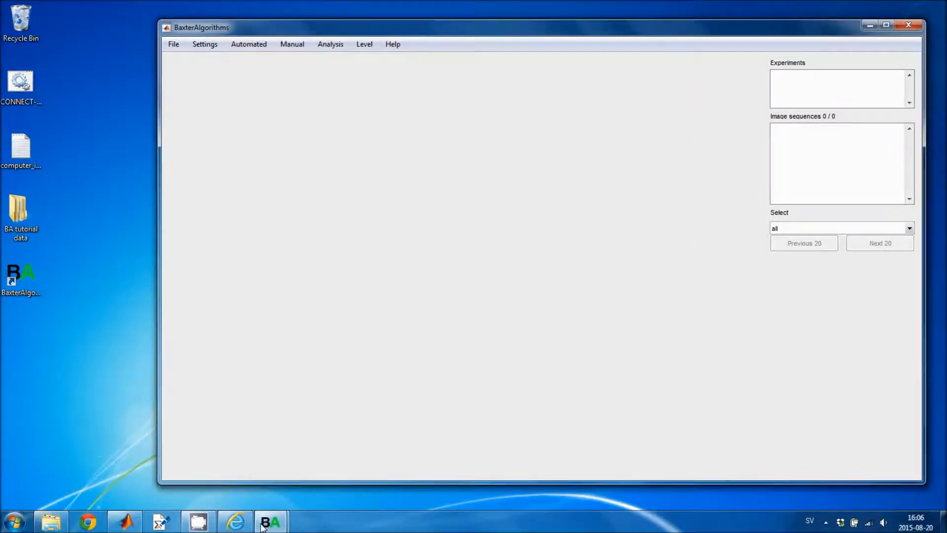
mouse_move(264, 524)
click(214, 431)
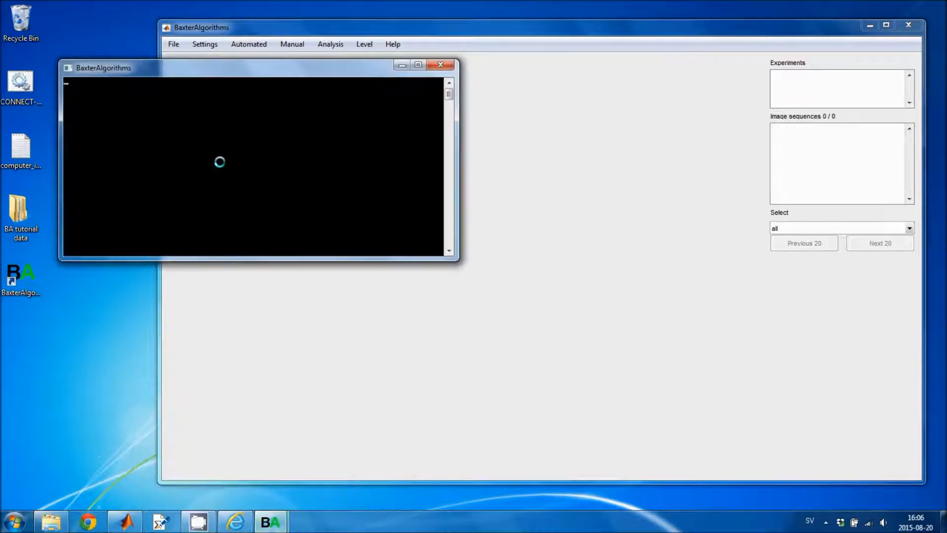
drag(203, 70, 178, 135)
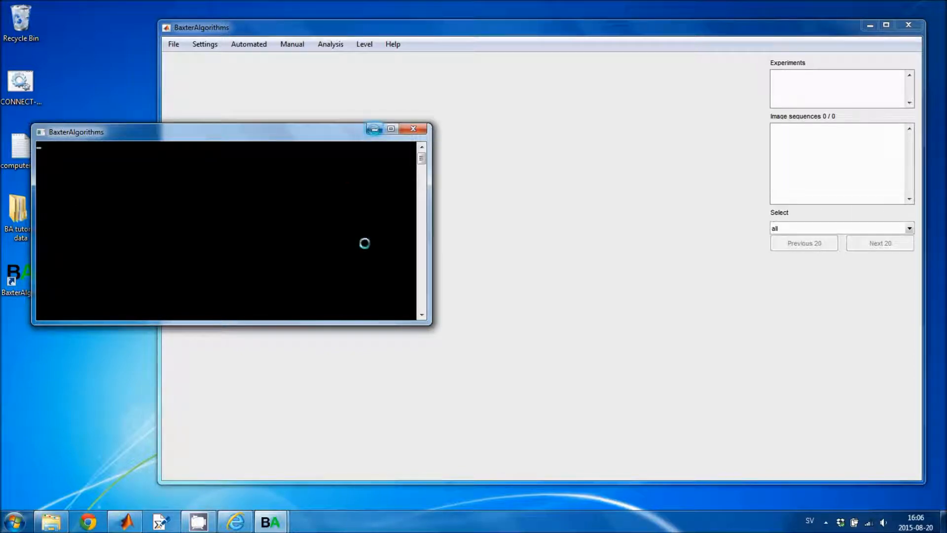
click(131, 526)
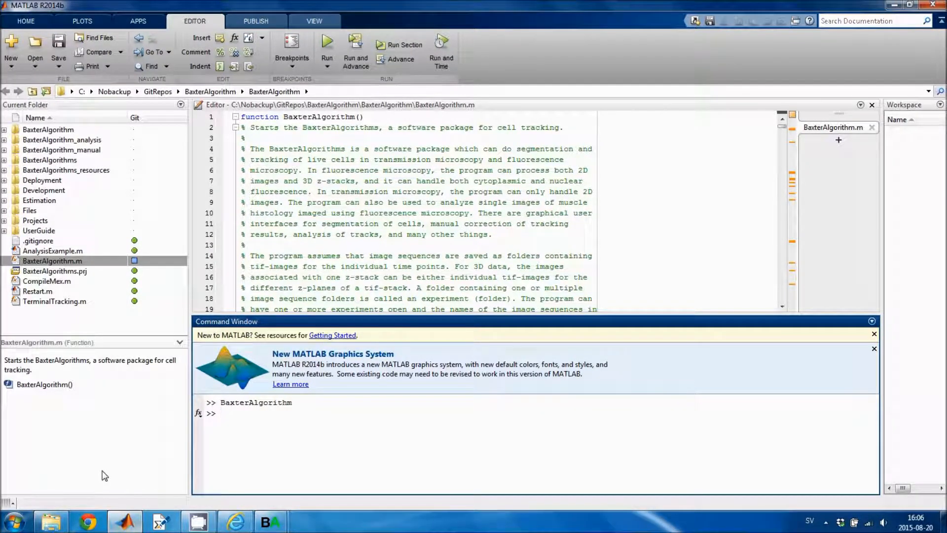
Run BaxterAlgorithm.m from the MATLAB editor, then return to MATLAB's Command Window
double_click(62, 261)
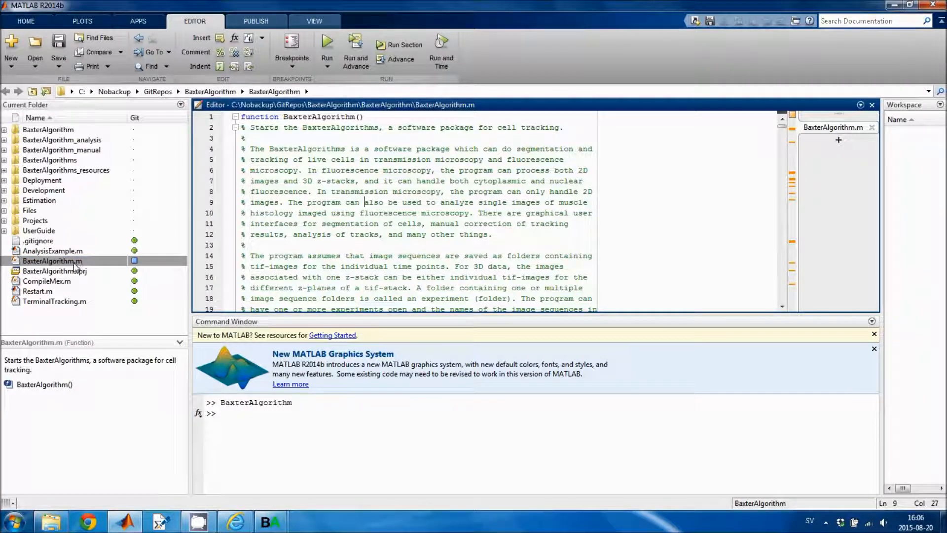
click(346, 181)
click(328, 52)
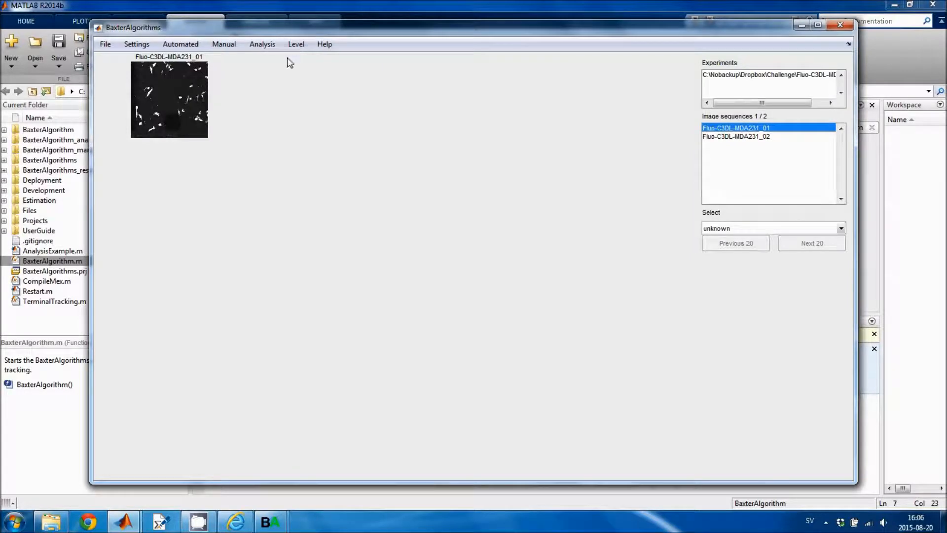
click(276, 4)
click(316, 444)
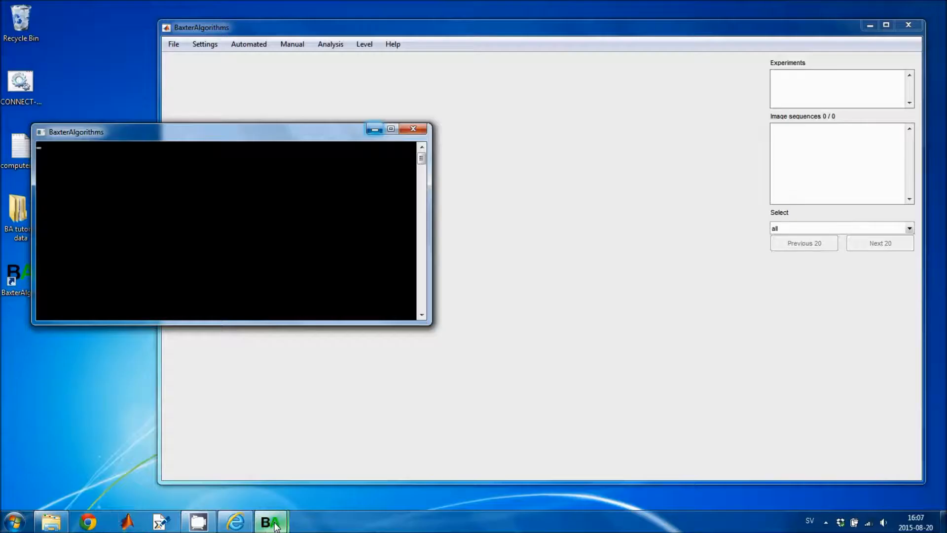
Bring the BaxterAlgorithms main window forward, shift it left, and minimize the console window
mouse_move(276, 526)
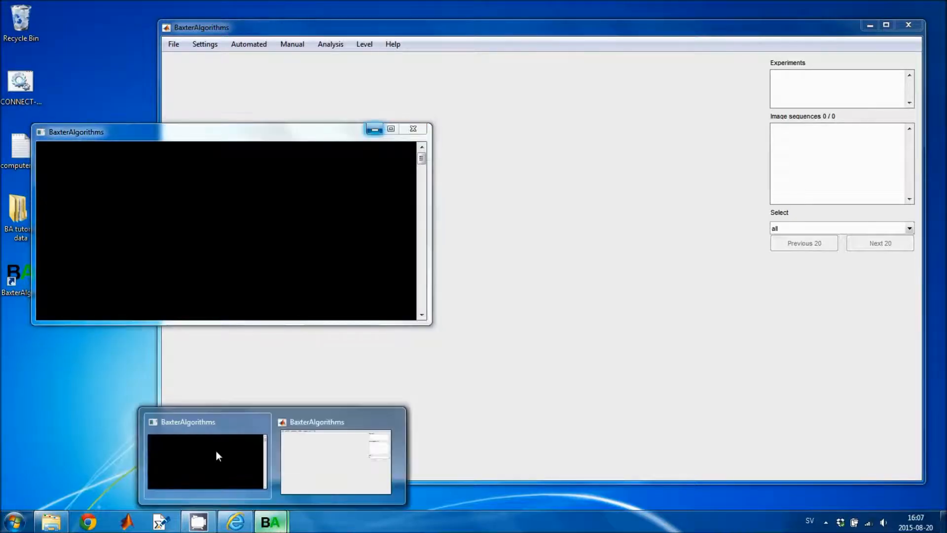
click(357, 423)
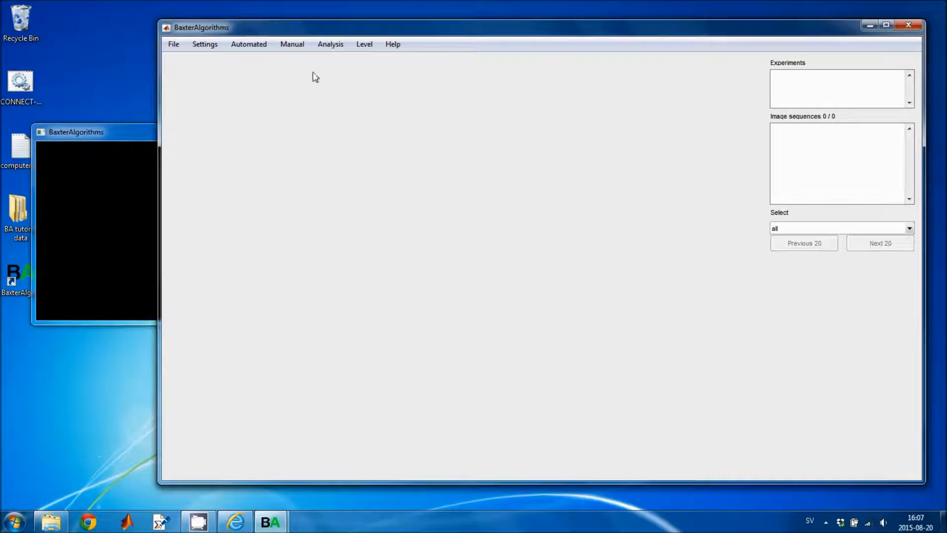
drag(295, 29, 255, 25)
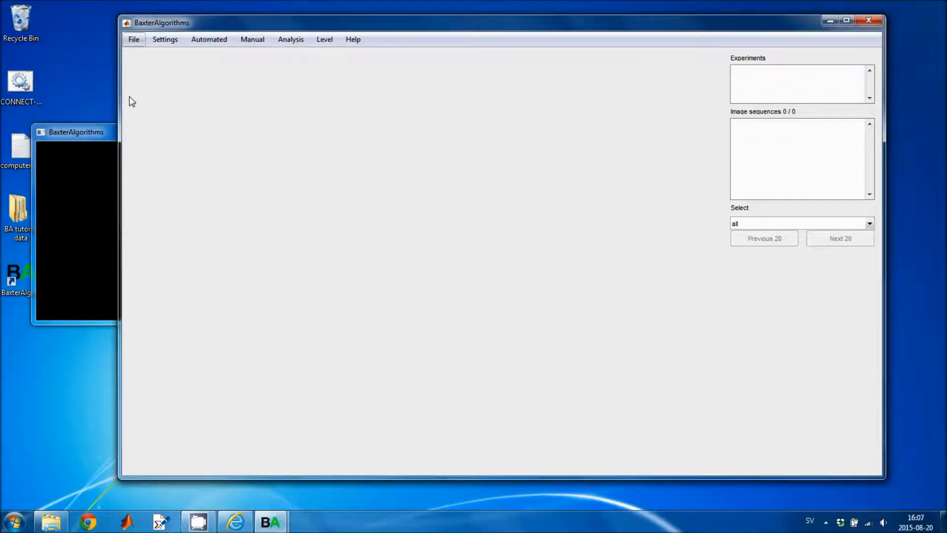
drag(85, 131, 152, 141)
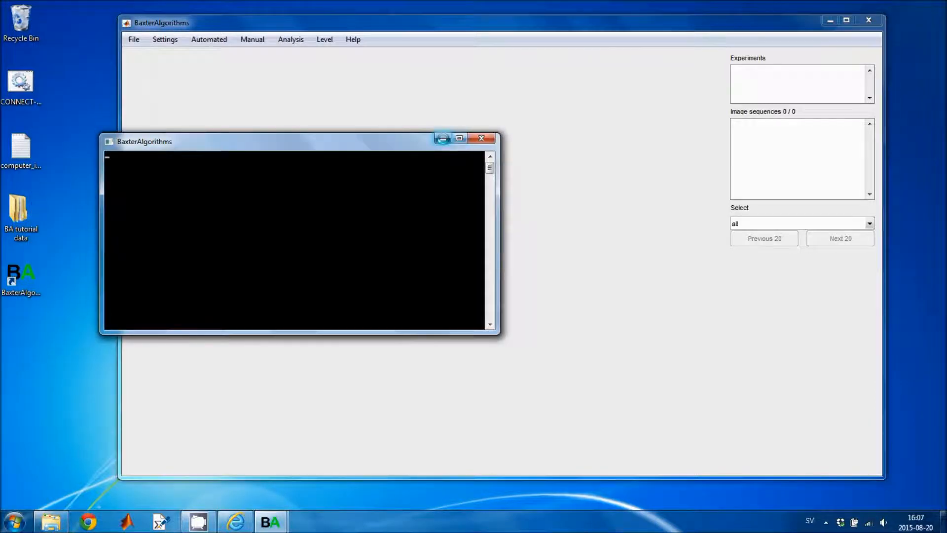
click(443, 138)
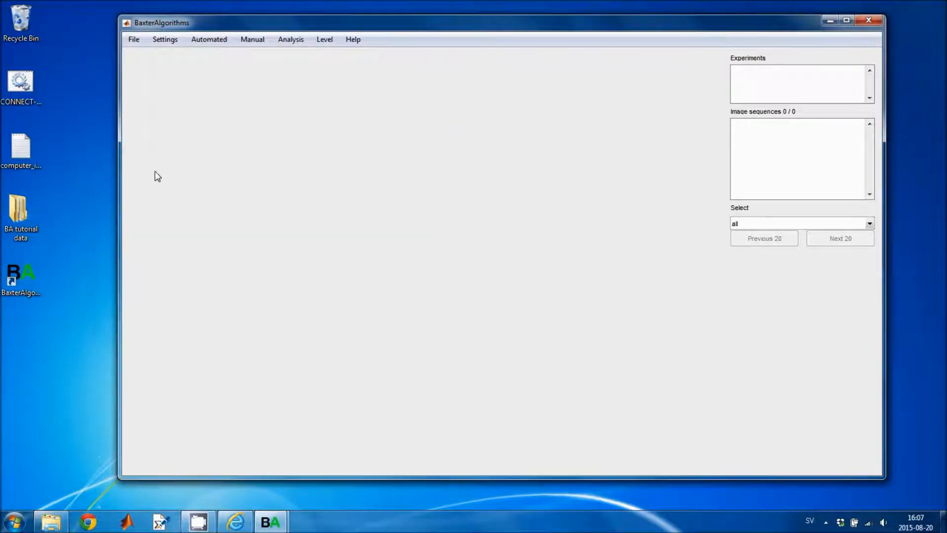
Open BA tutorial data > images and view the first frame, 3 min aquisition__C02_10_001_0001.tif
double_click(23, 214)
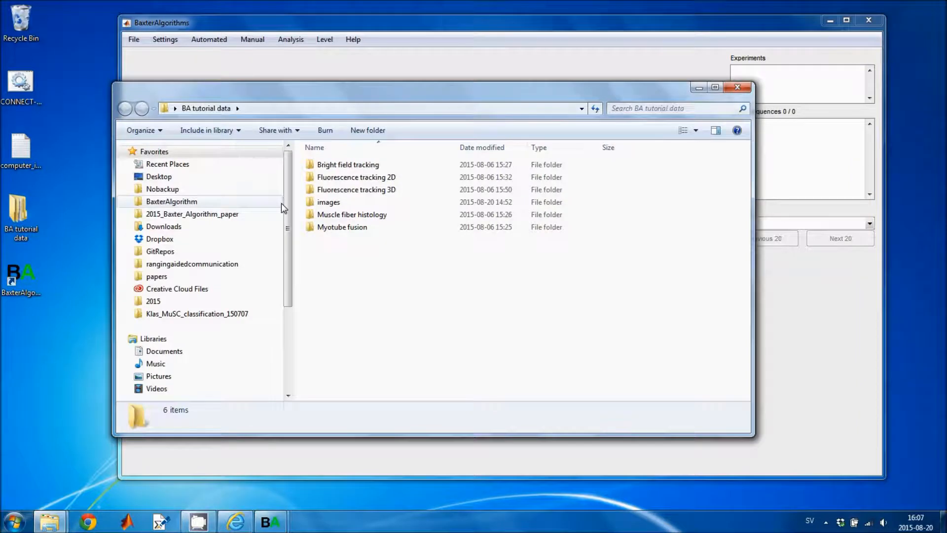
double_click(318, 202)
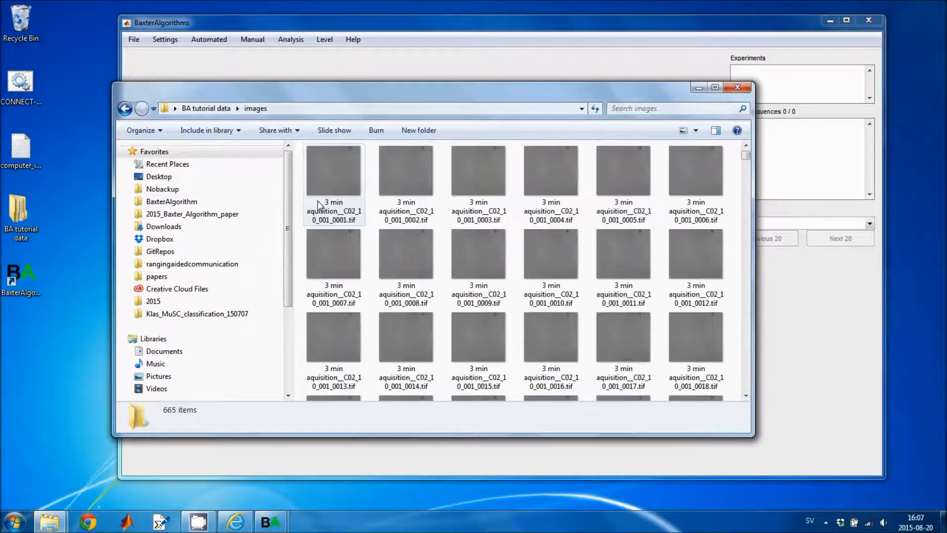
drag(319, 91, 239, 78)
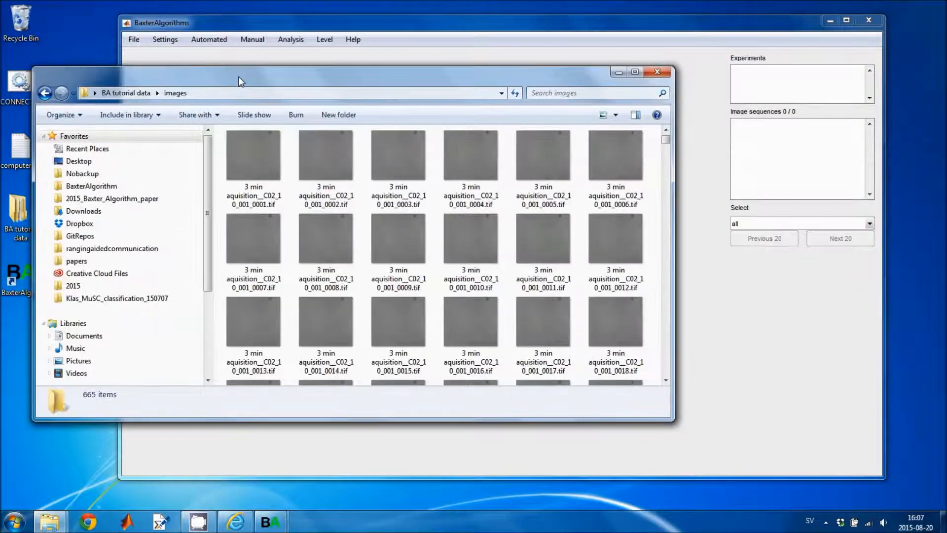
double_click(252, 161)
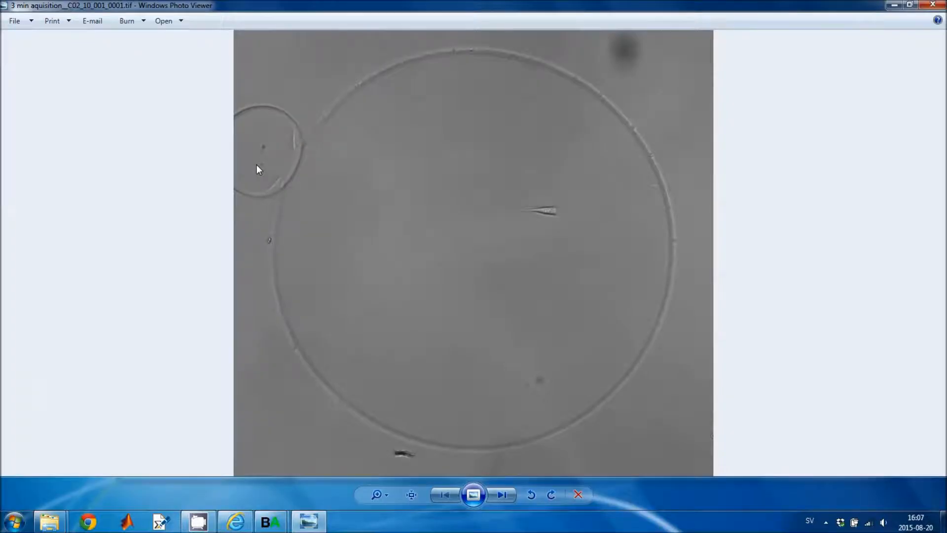
Step forward through the image sequence to frame 3 min aquisition__C02_10_001_0007.tif
click(503, 496)
click(502, 495)
click(503, 496)
click(503, 495)
click(503, 495)
click(503, 496)
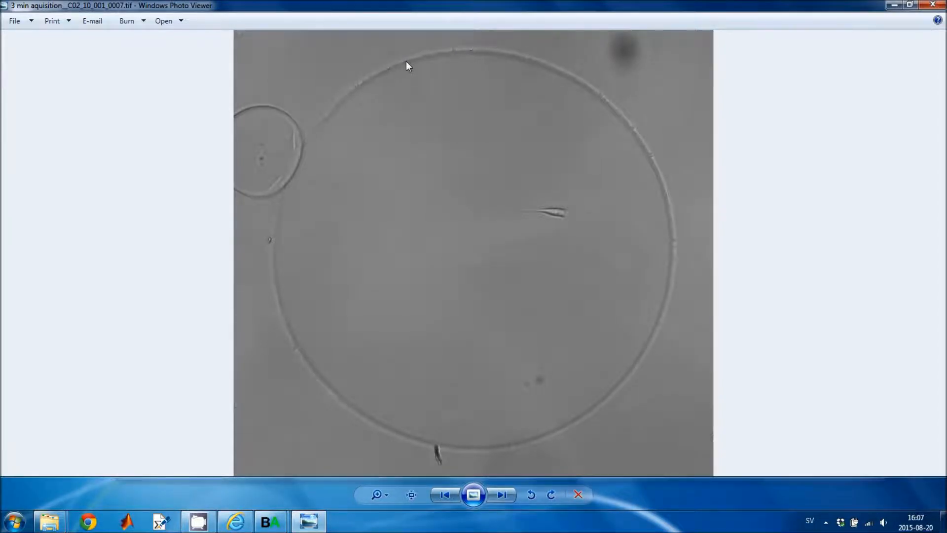
Close Photo Viewer and navigate Explorer back up to the BA tutorial data folder
click(928, 6)
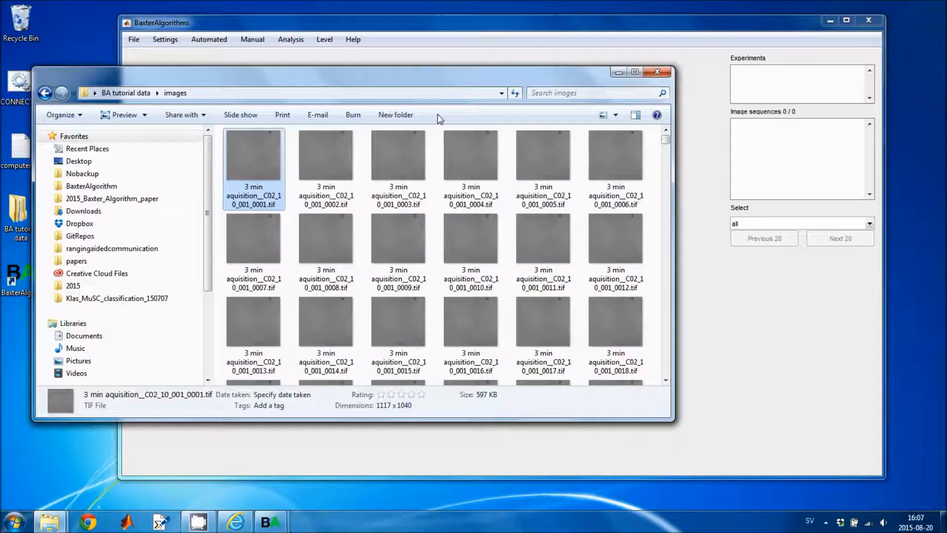
drag(406, 77, 464, 65)
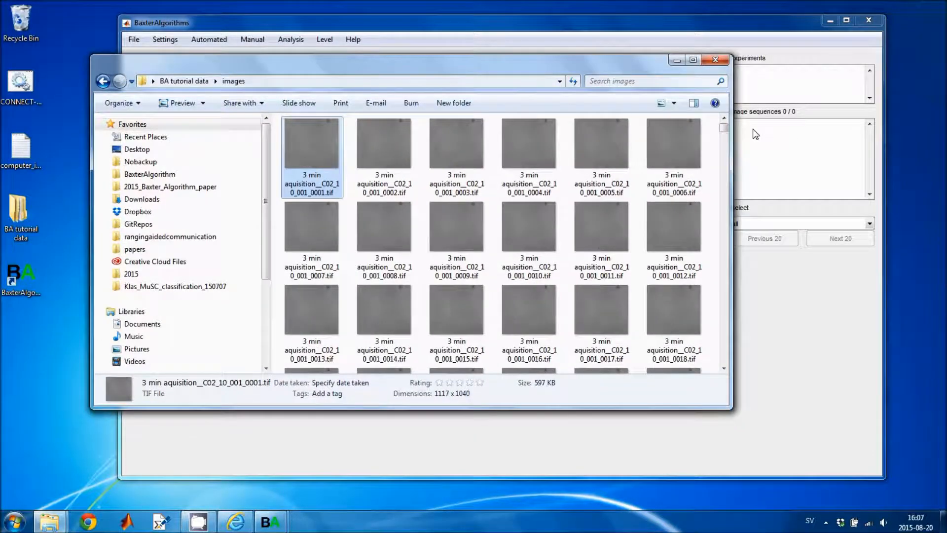
mouse_move(724, 127)
mouse_down()
mouse_move(723, 138)
mouse_move(723, 125)
mouse_up()
drag(324, 72, 328, 65)
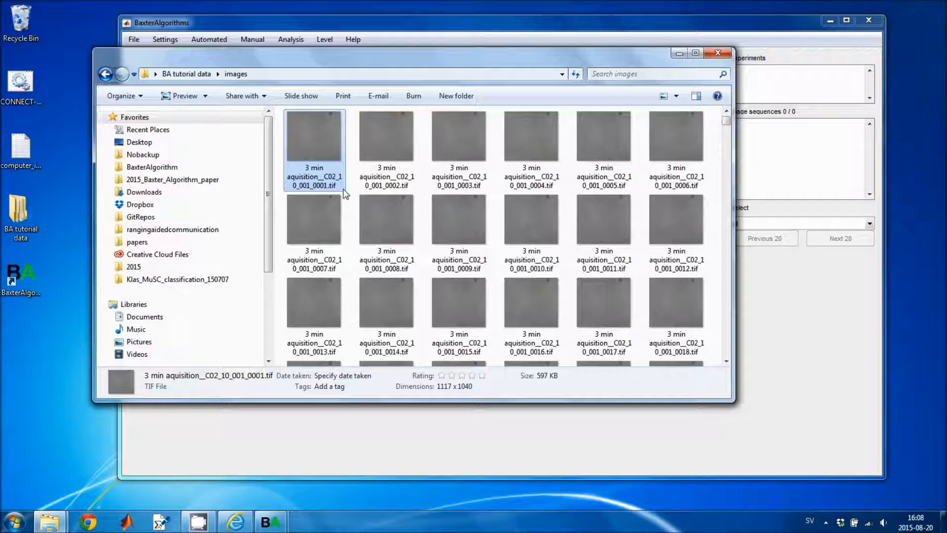
click(197, 74)
drag(258, 57, 247, 45)
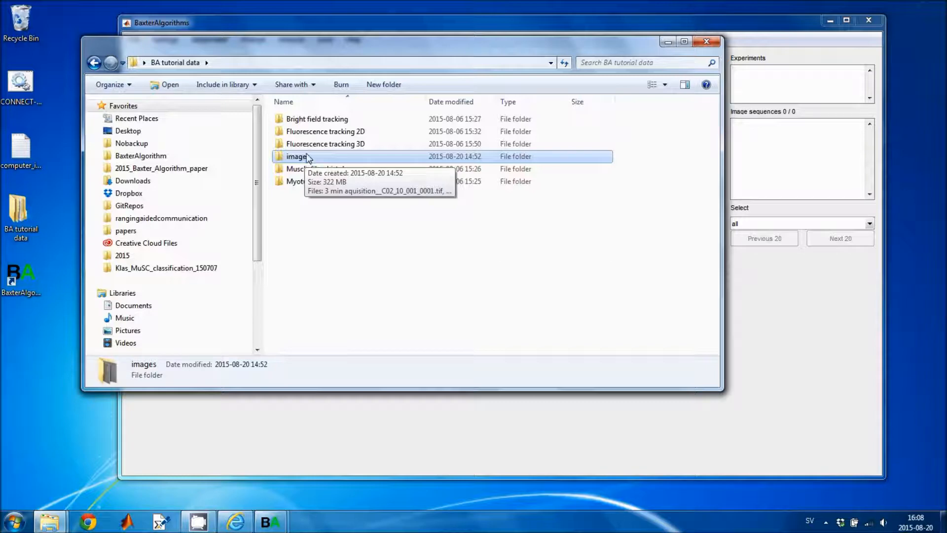
Create a new folder named 'experiment' in BA tutorial data
right_click(326, 210)
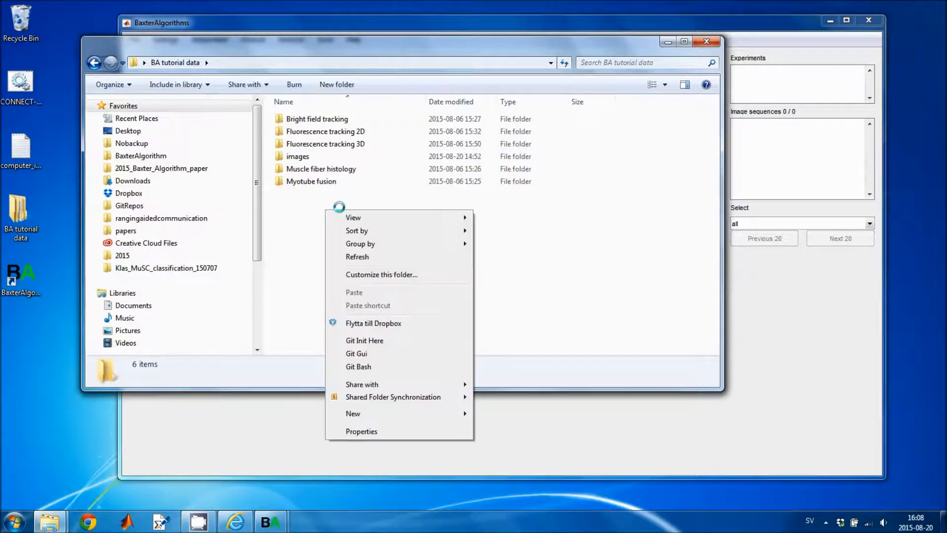
mouse_move(359, 414)
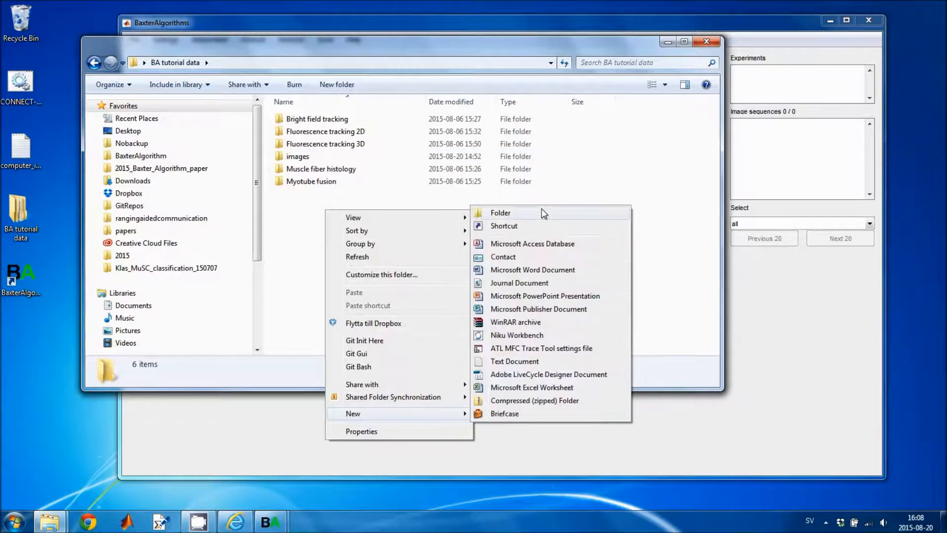
click(539, 213)
text(e)
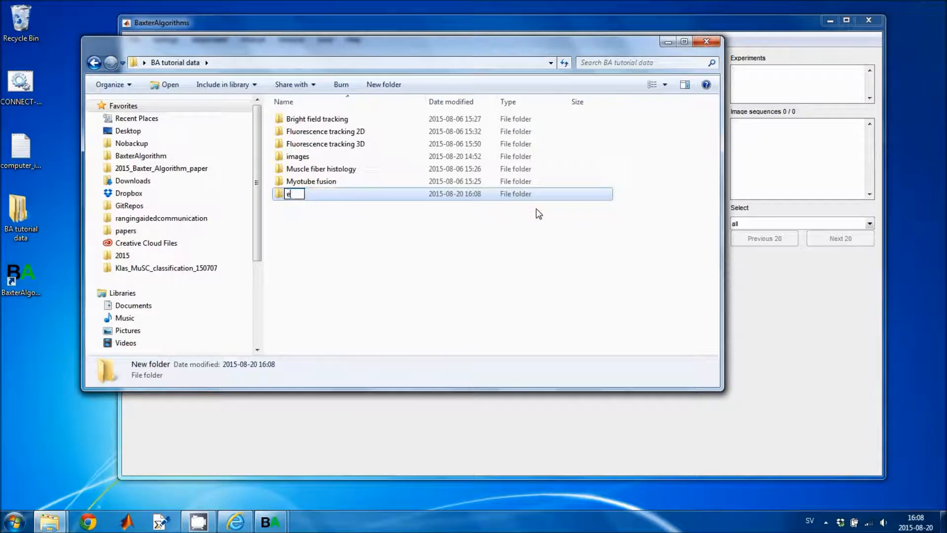
text(xperiment)
key(Return)
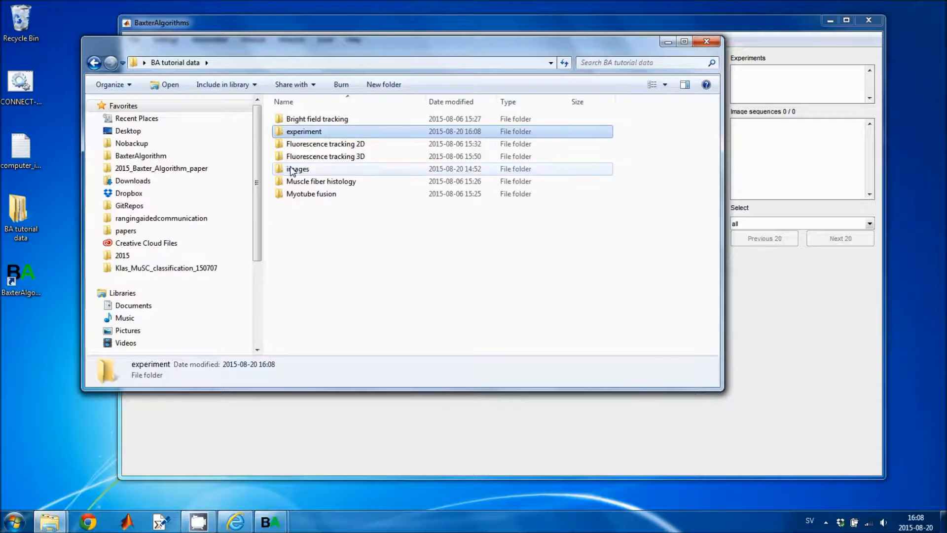
Move the images folder into experiment, confirm it's there, and return to BA tutorial data
click(292, 170)
drag(292, 170, 305, 133)
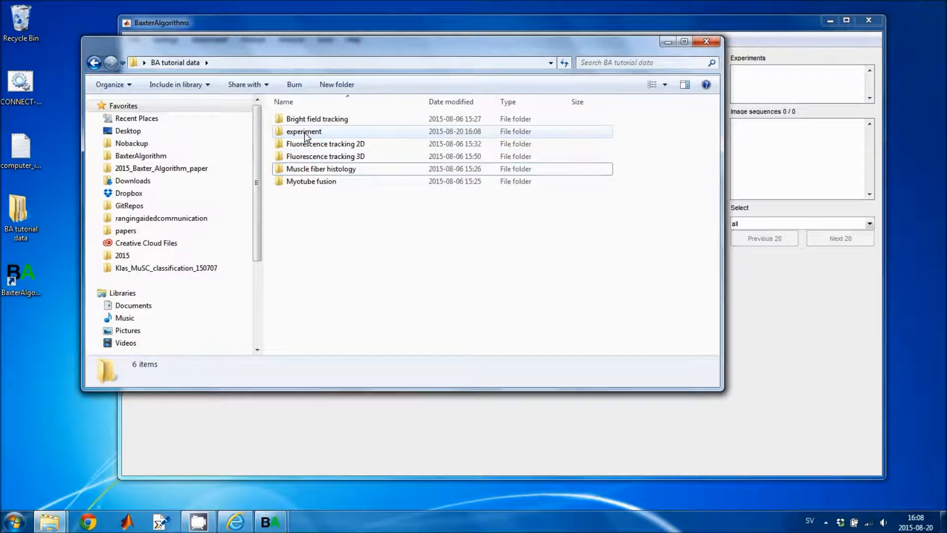
double_click(306, 132)
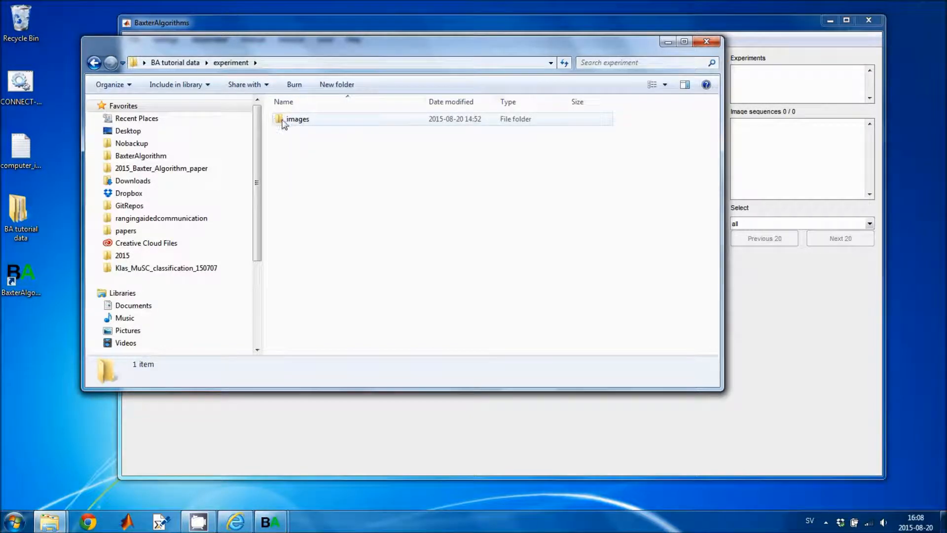
click(176, 61)
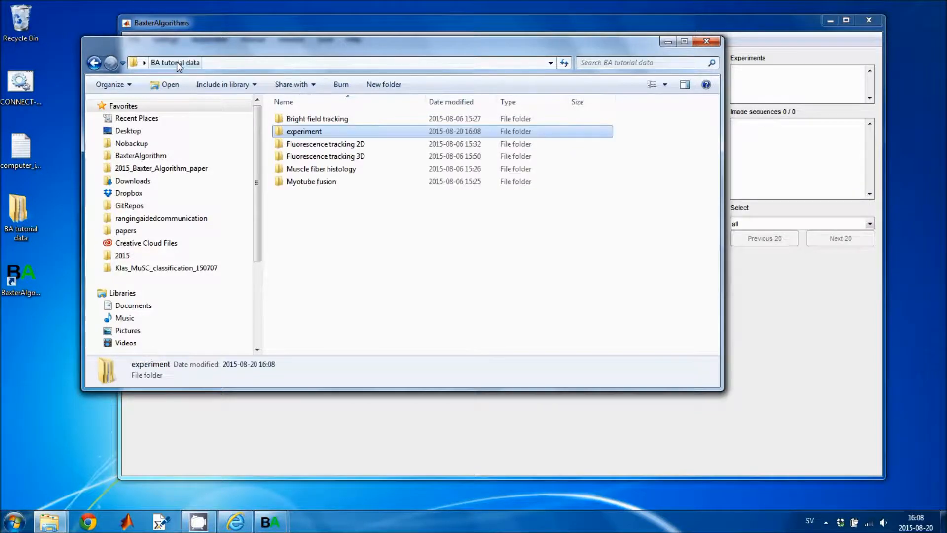
Load the experiment folder from Desktop\BA tutorial data via Open experiment > Browse
click(248, 28)
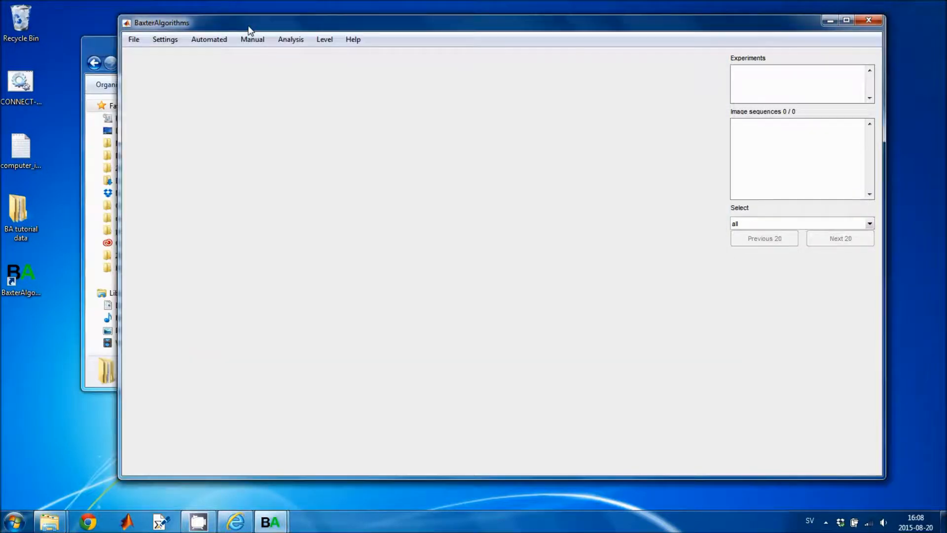
click(135, 40)
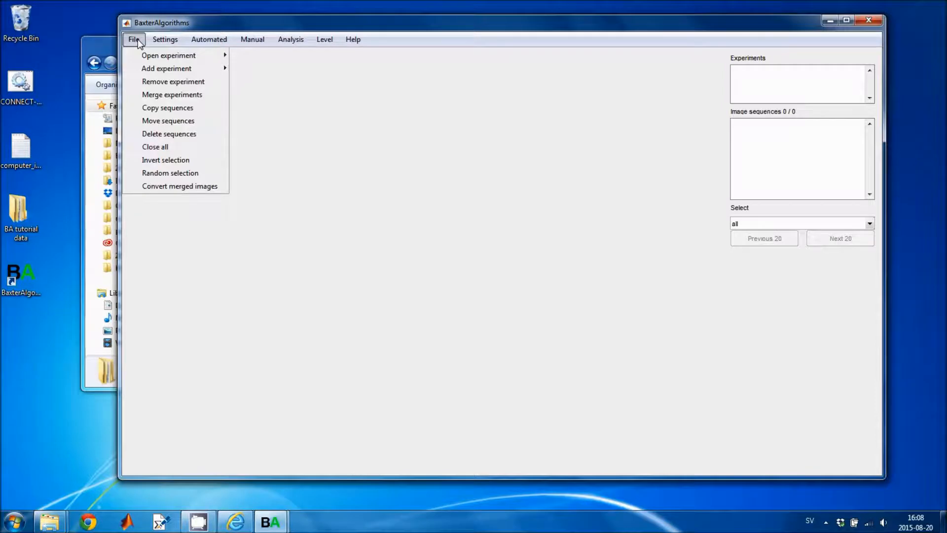
mouse_move(148, 59)
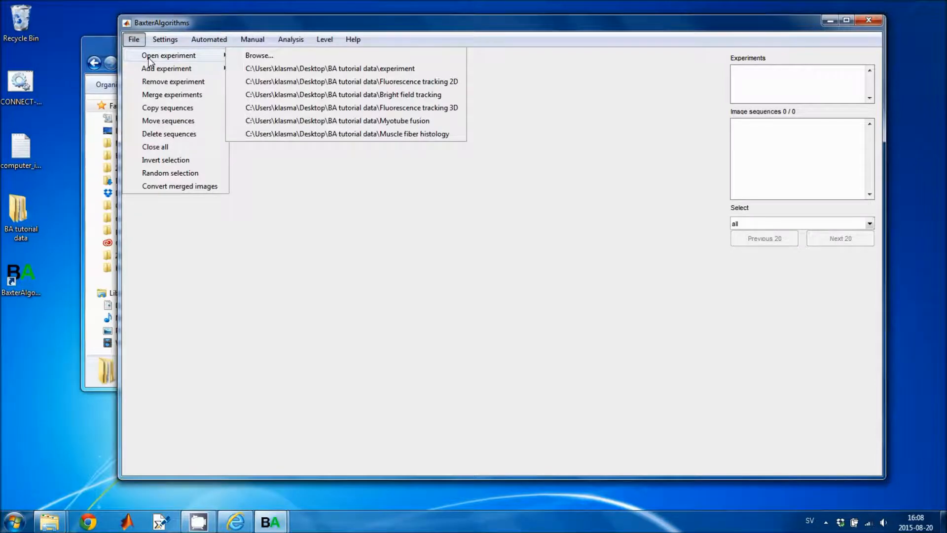
click(278, 57)
drag(329, 134, 298, 58)
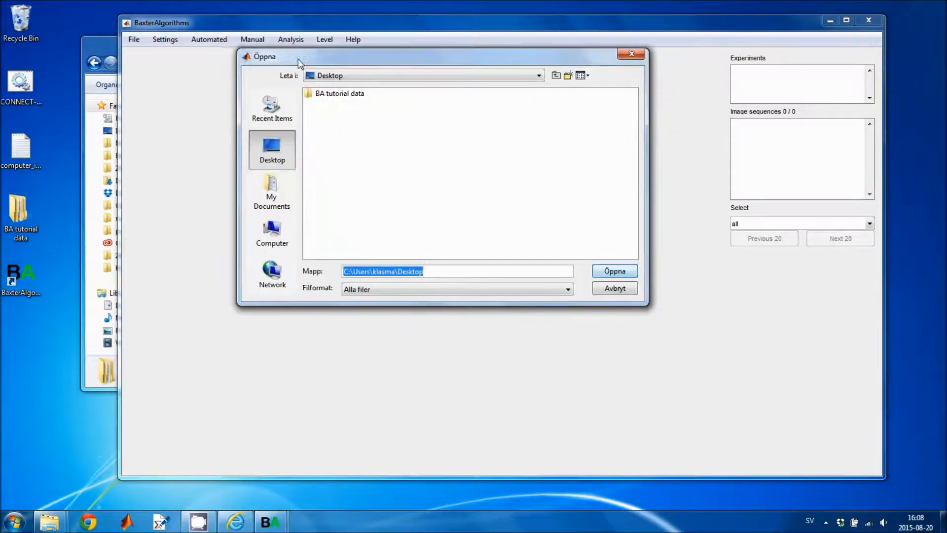
click(283, 232)
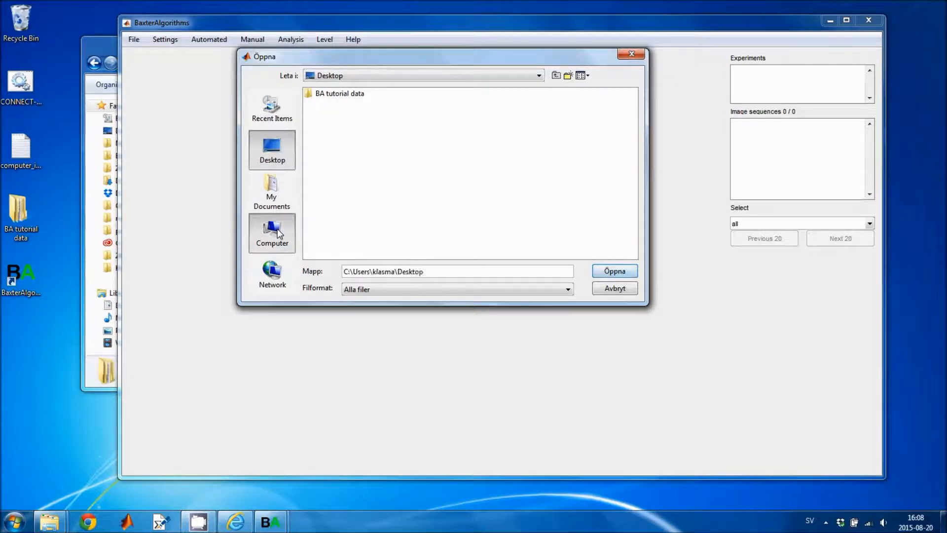
click(273, 148)
double_click(325, 137)
click(328, 105)
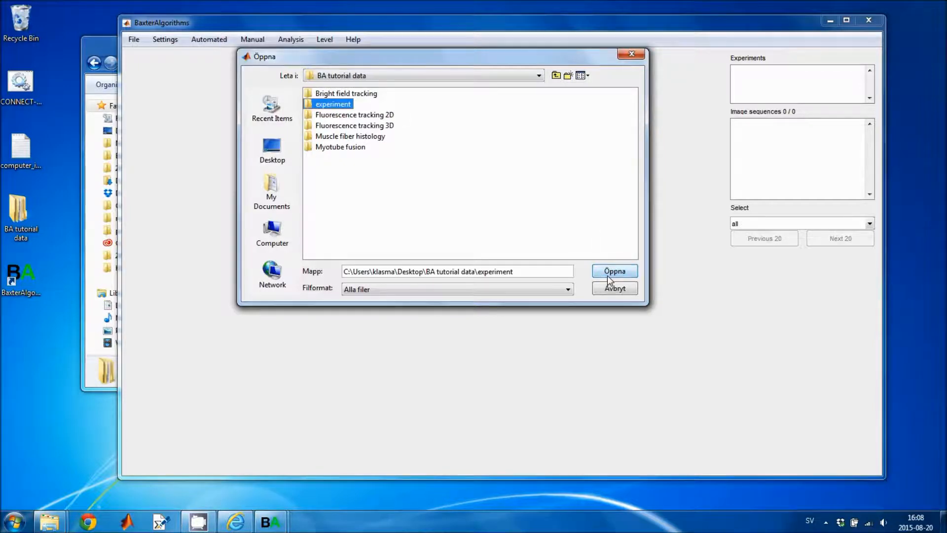
click(609, 279)
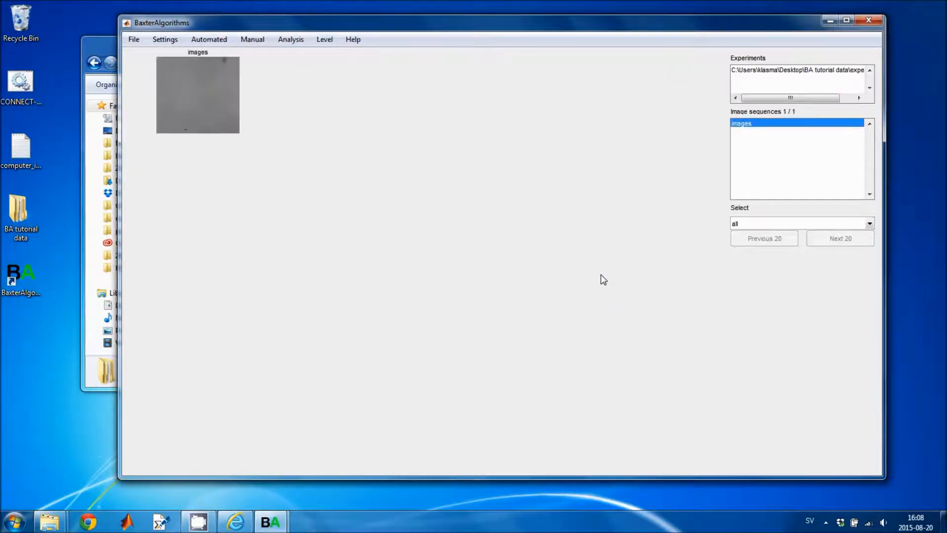
Switch the interface level from advanced to basic
drag(208, 30, 208, 52)
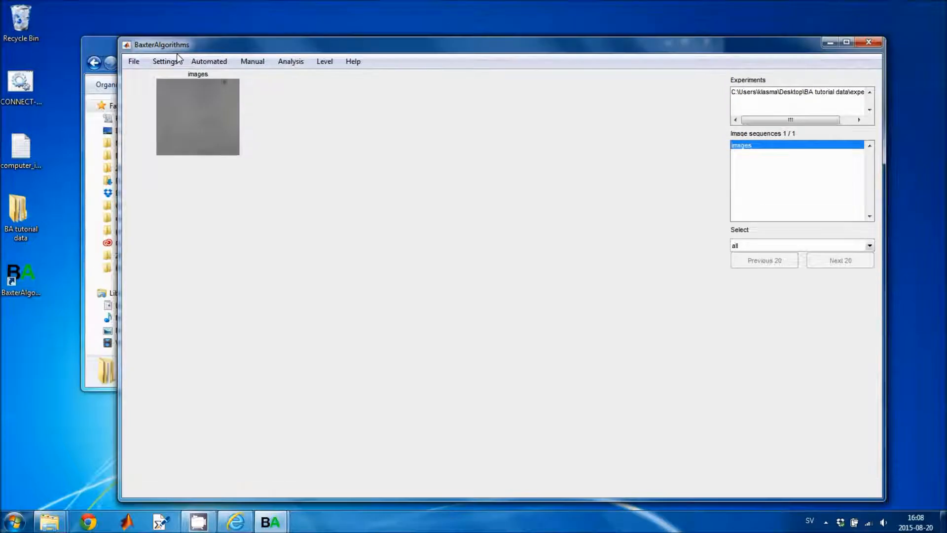
click(131, 63)
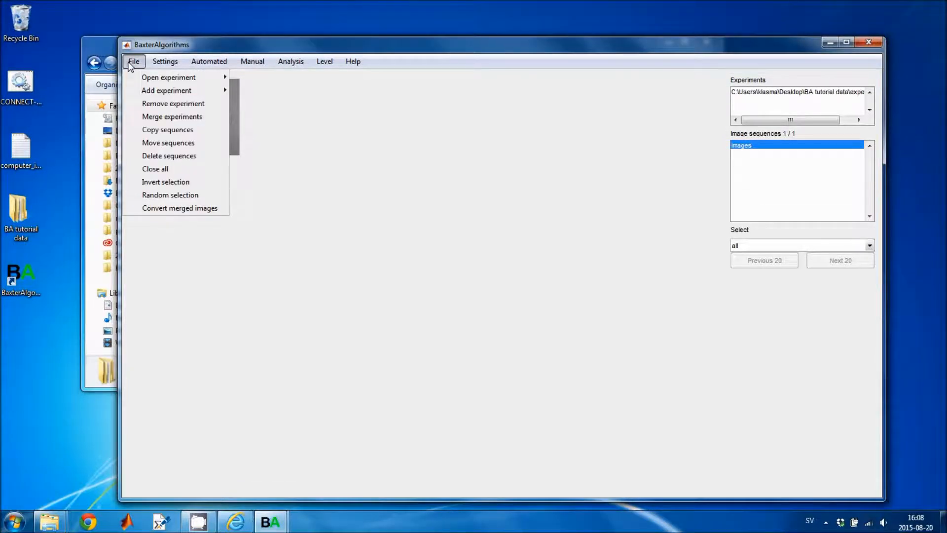
click(324, 62)
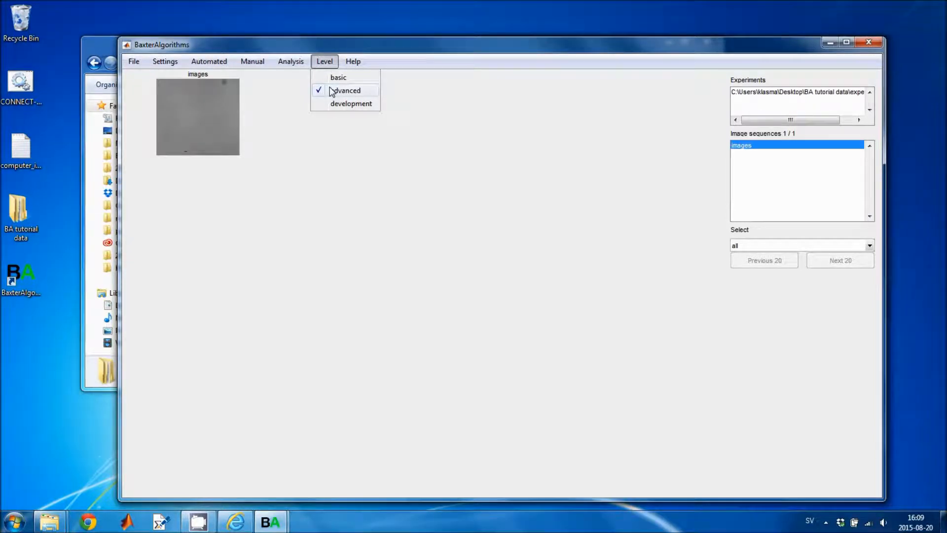
click(324, 79)
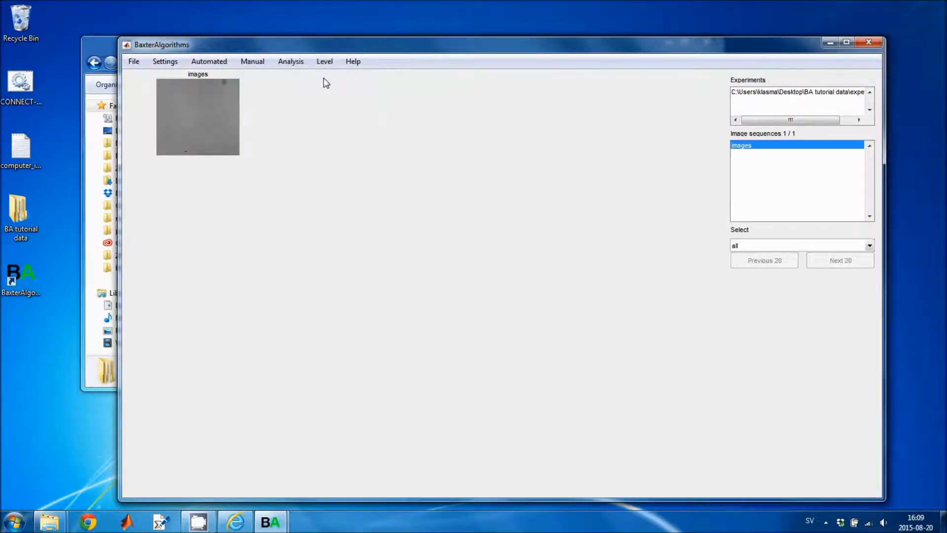
Review the reduced File and Settings menus and reposition the main window
drag(213, 46, 201, 31)
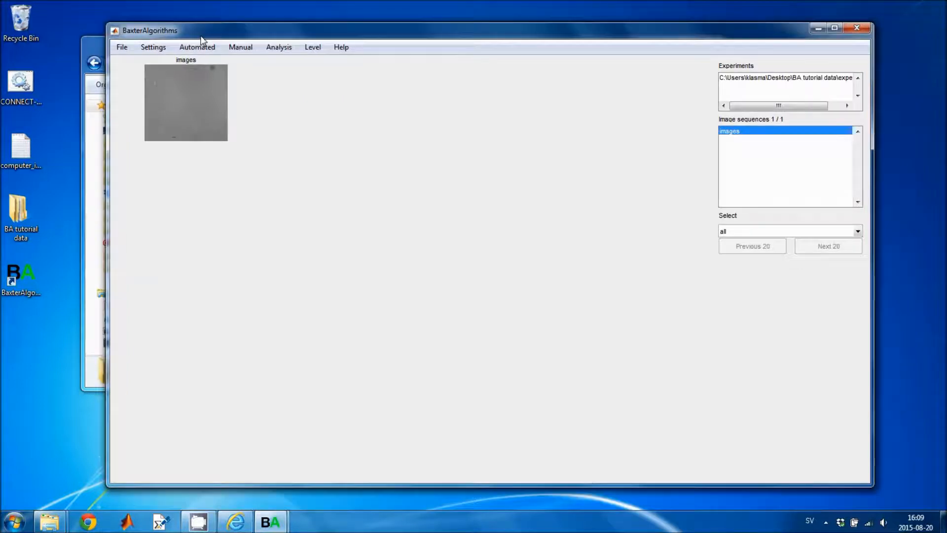
click(126, 48)
click(171, 49)
mouse_move(200, 48)
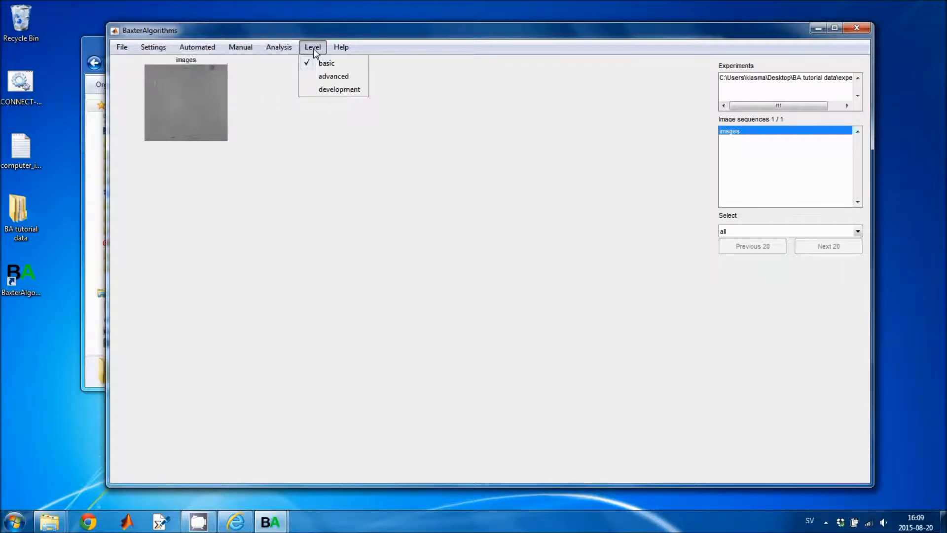
mouse_move(122, 53)
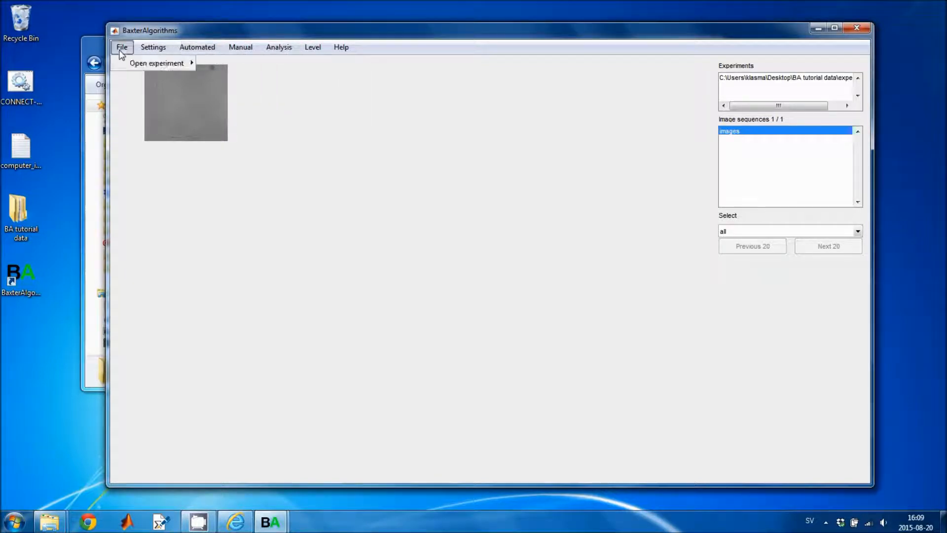
mouse_move(312, 47)
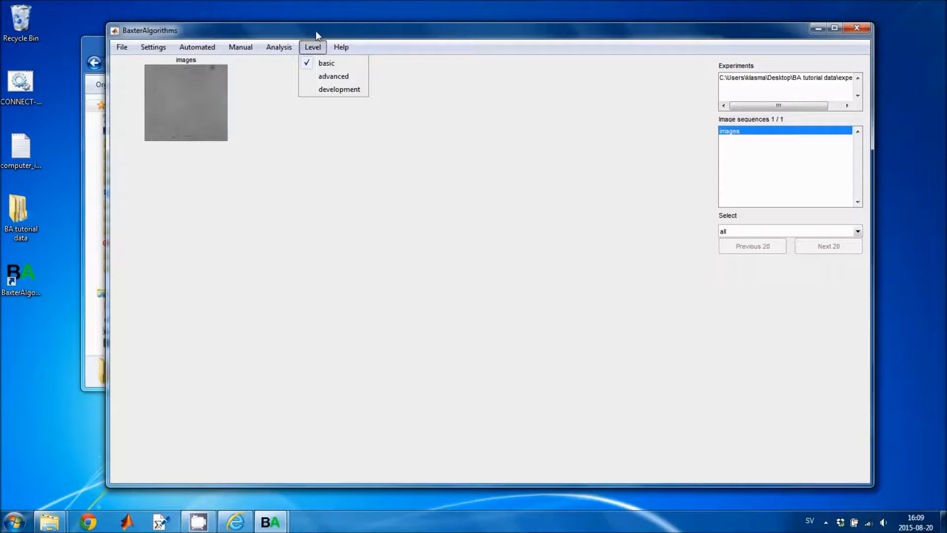
drag(316, 30, 345, 25)
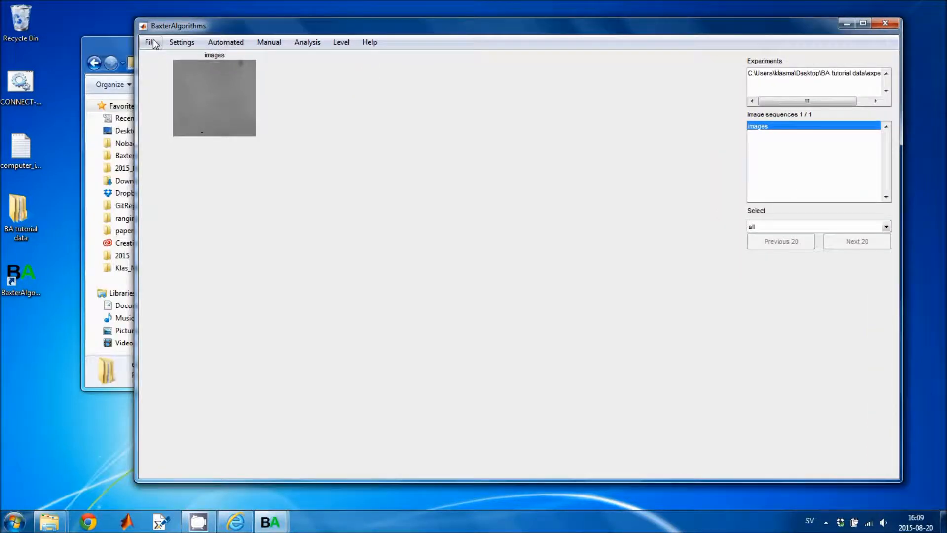
drag(153, 26, 102, 24)
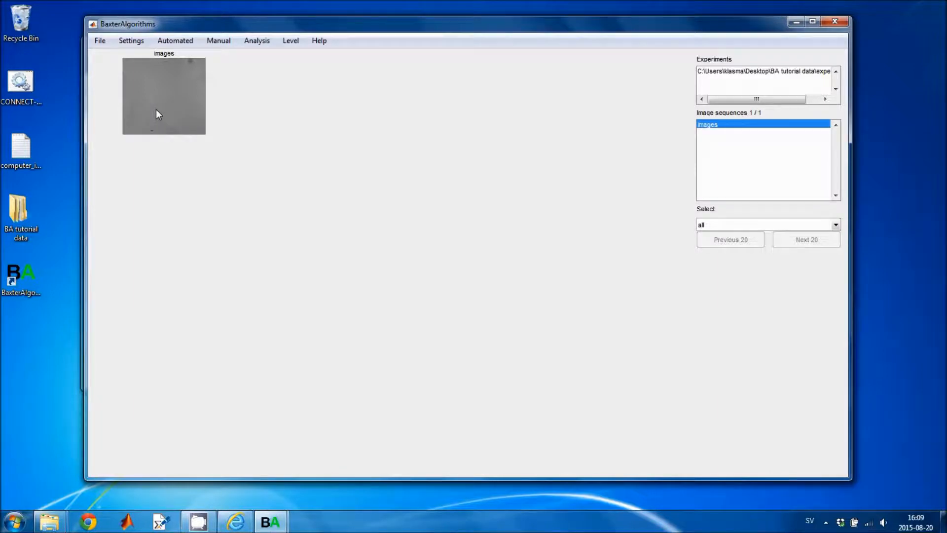
drag(173, 20, 164, 22)
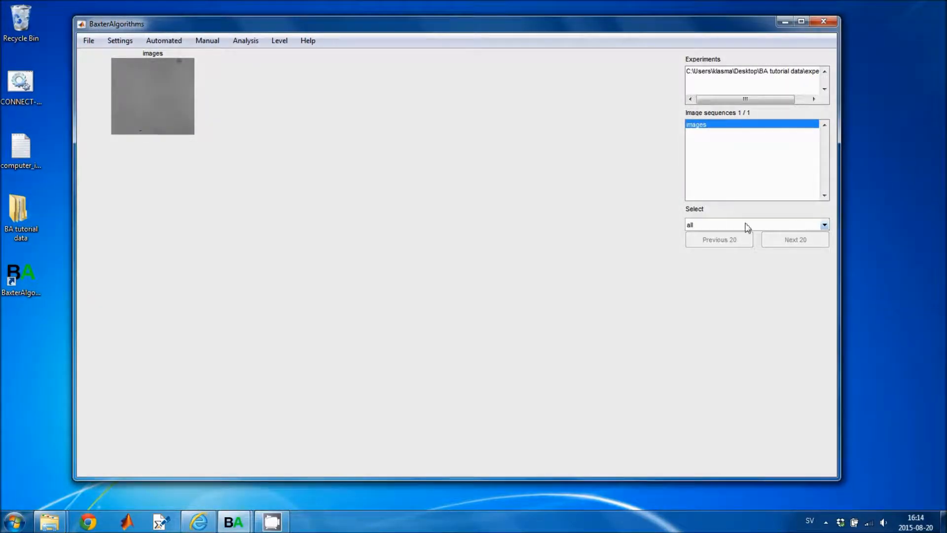
Open the experiment Settings window with the image category selected
click(123, 42)
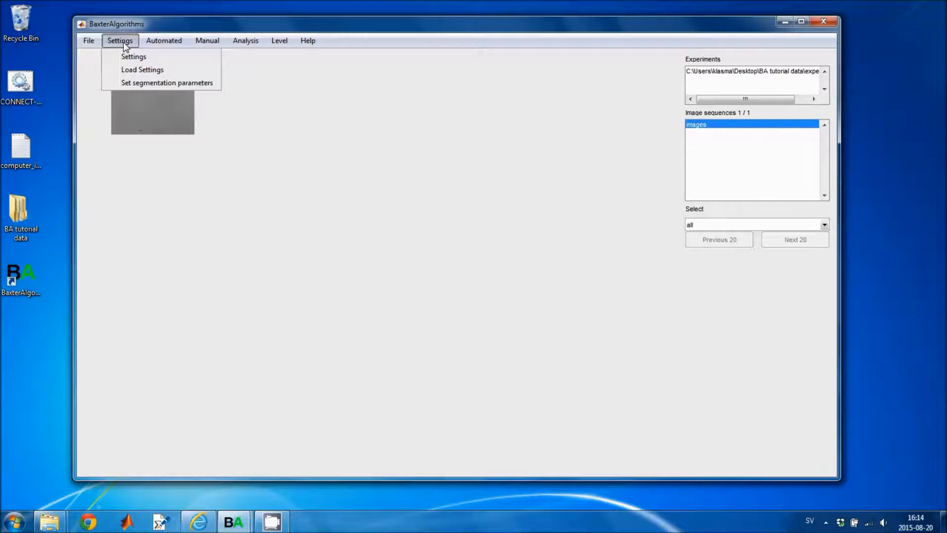
click(123, 55)
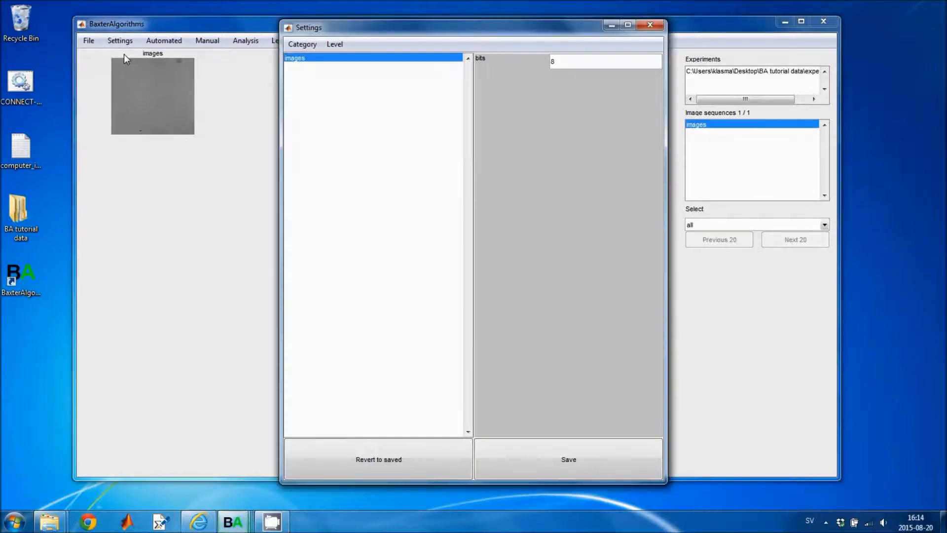
drag(351, 28, 283, 34)
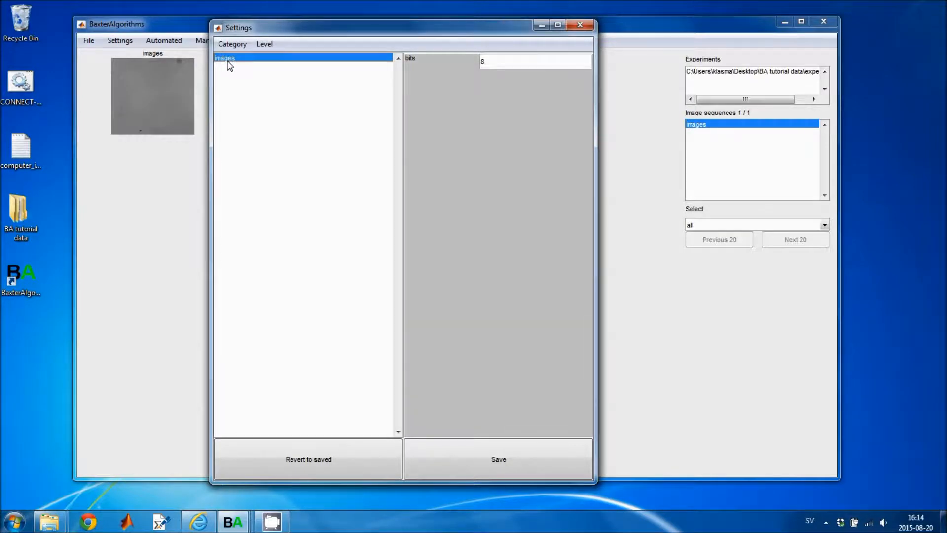
click(167, 56)
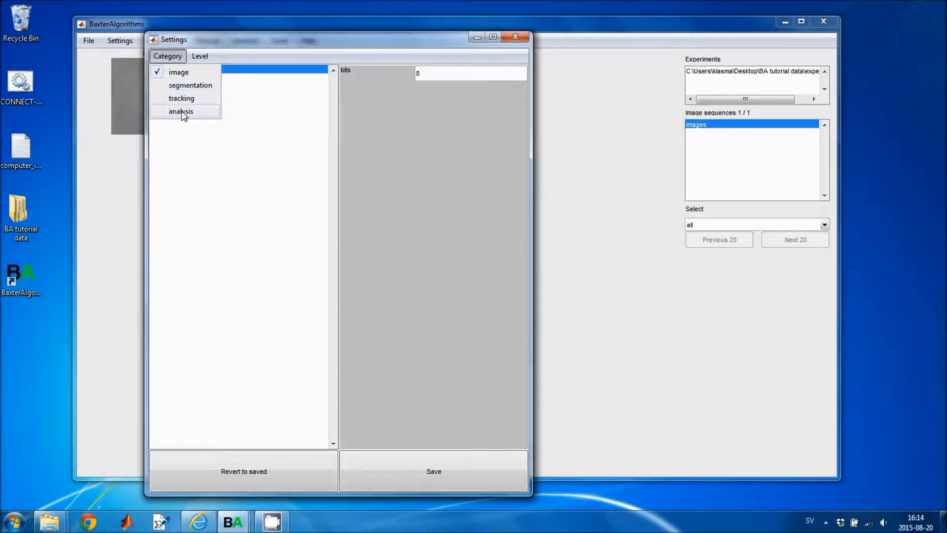
click(181, 73)
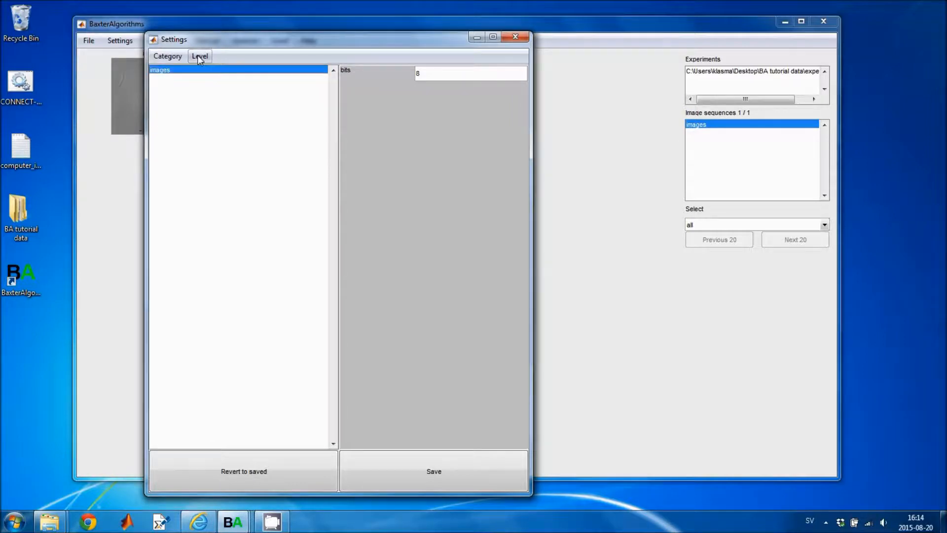
Toggle the setting level to advanced and back to basic, then select the bits value 8
click(199, 56)
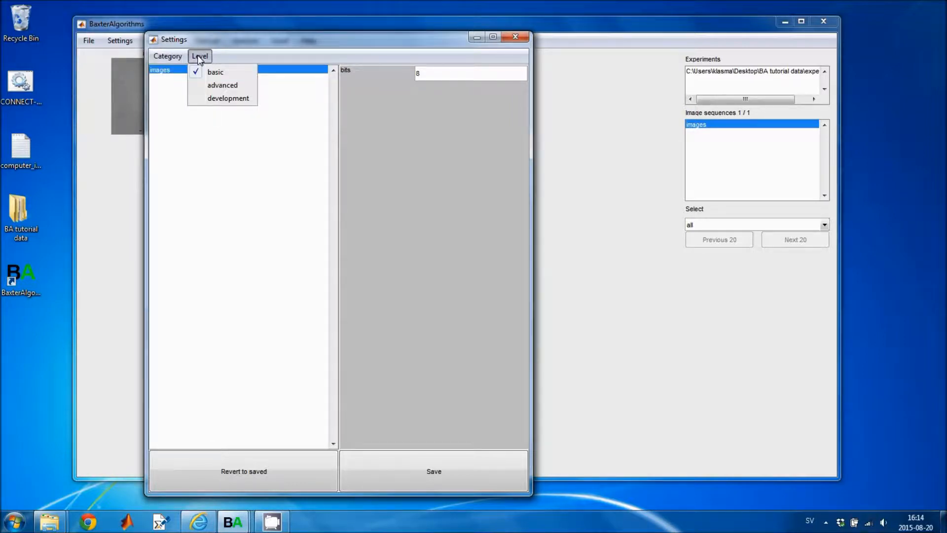
click(199, 85)
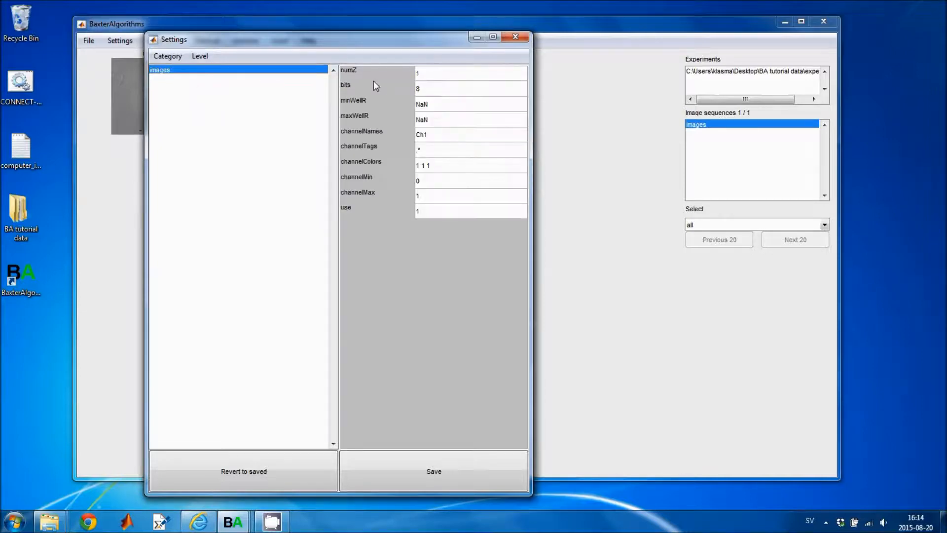
click(200, 56)
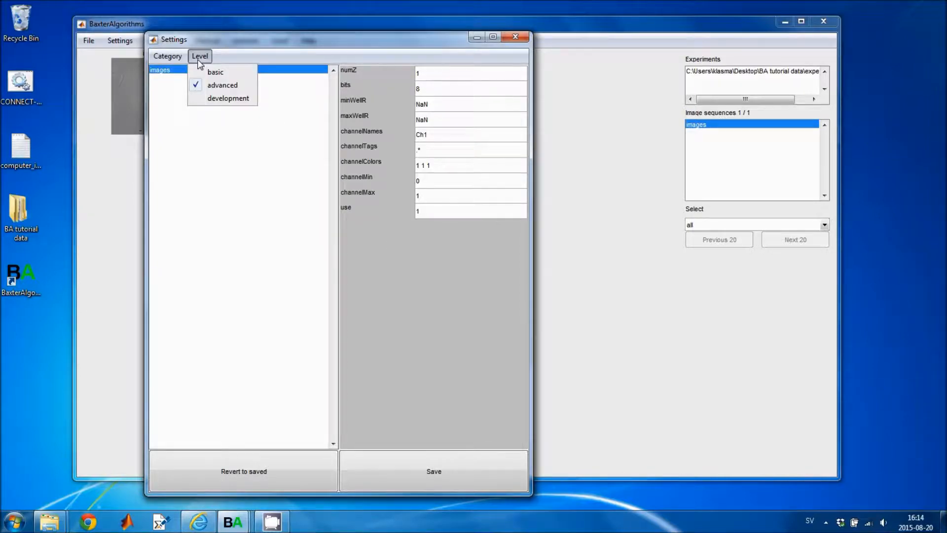
click(212, 72)
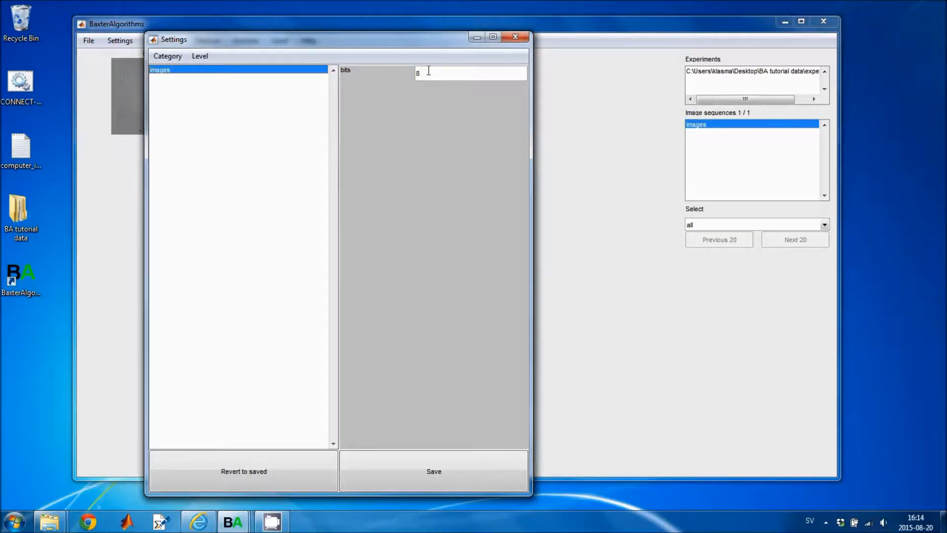
mouse_move(358, 77)
click(441, 74)
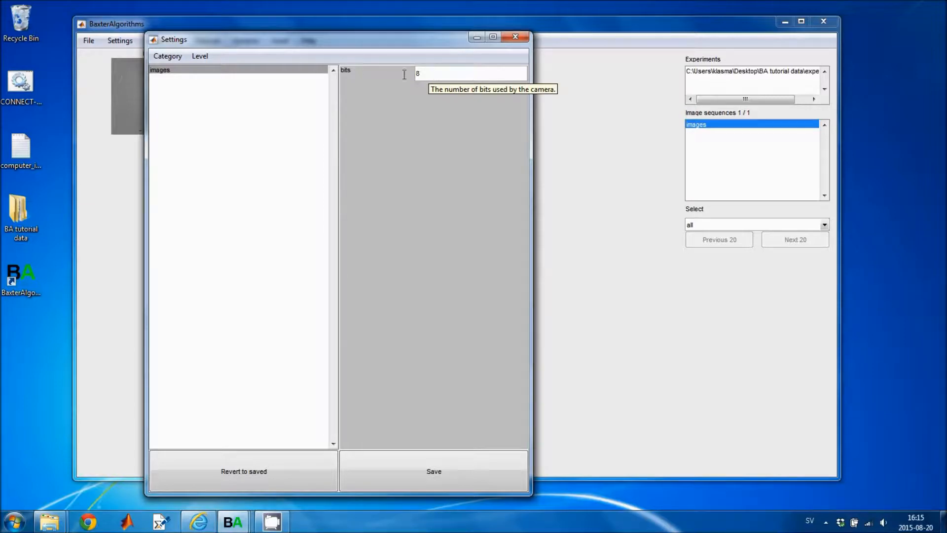
click(161, 55)
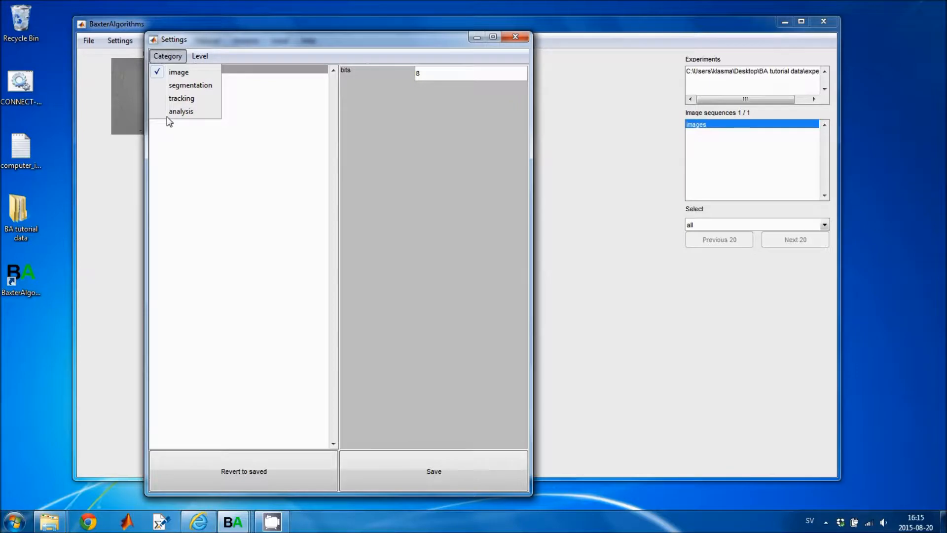
Change the images sequence's condition from Unspecified to 'control' and save the settings
click(173, 112)
drag(470, 75, 300, 74)
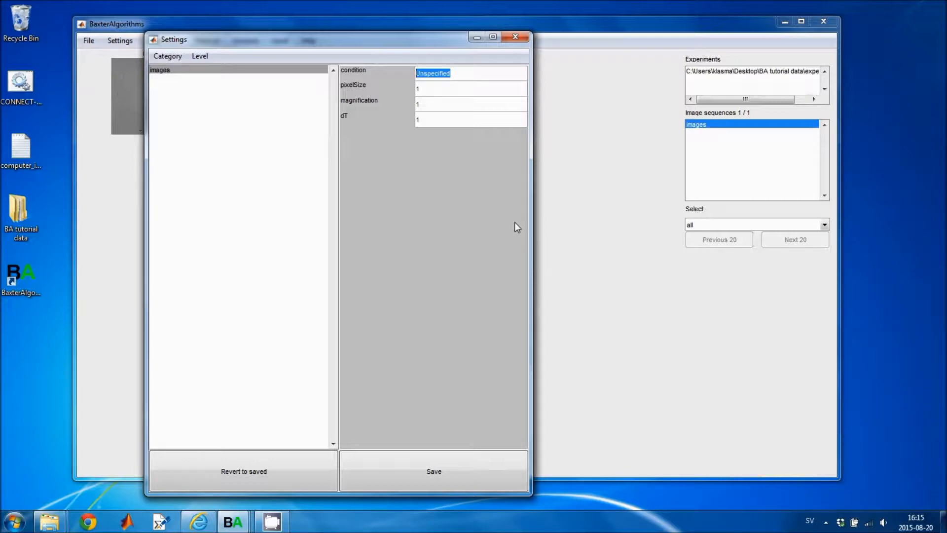
drag(356, 44, 496, 48)
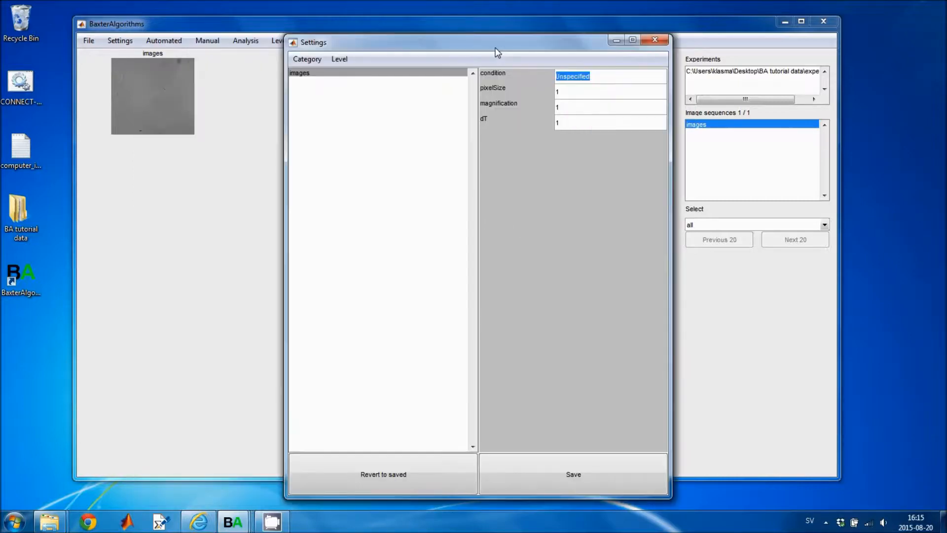
text(control)
drag(562, 45, 533, 38)
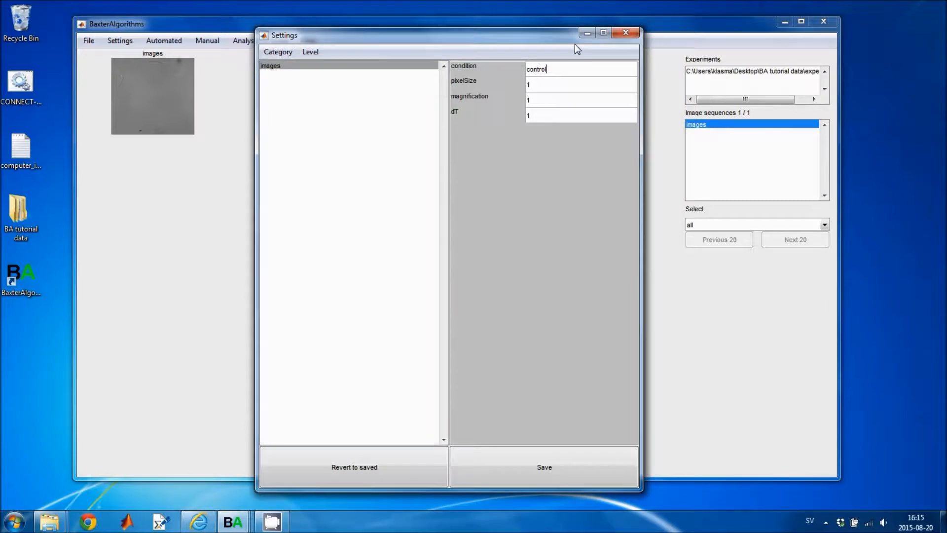
click(537, 469)
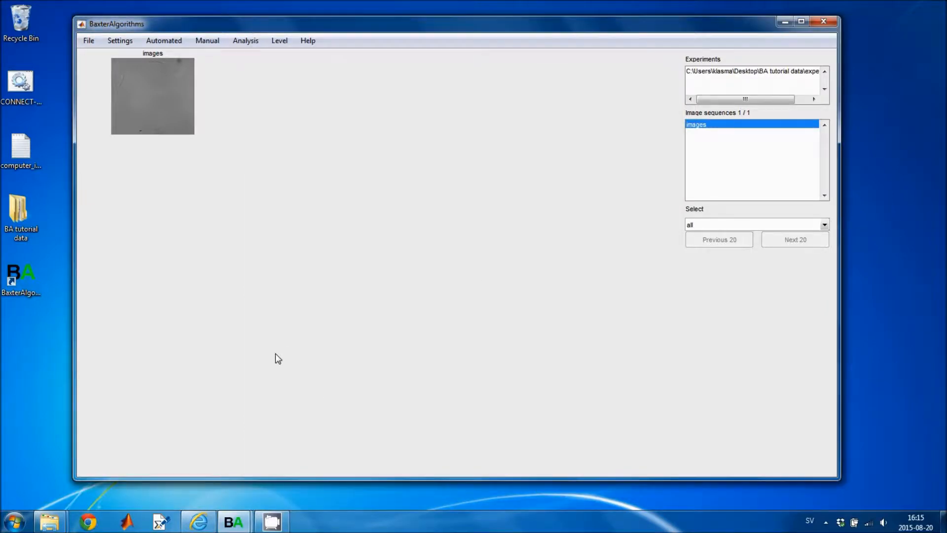
Confirm the experiment folder now holds Settings.csv, then minimize Explorer and return to BaxterAlgorithms
mouse_move(48, 526)
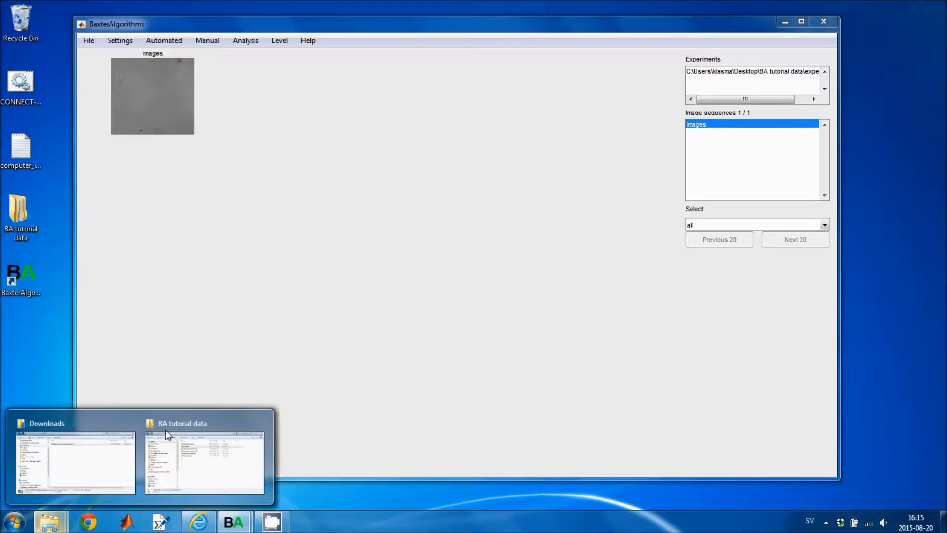
click(171, 430)
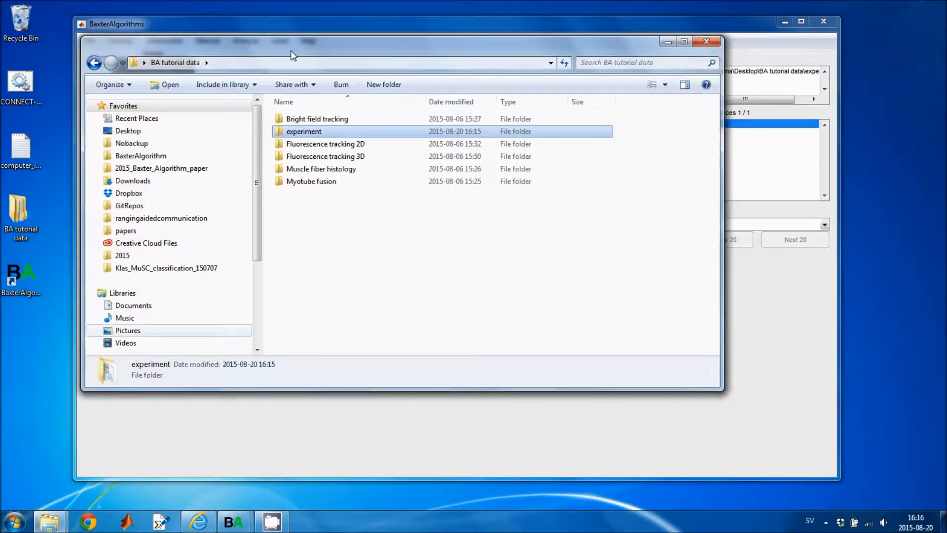
drag(280, 39, 255, 28)
double_click(277, 123)
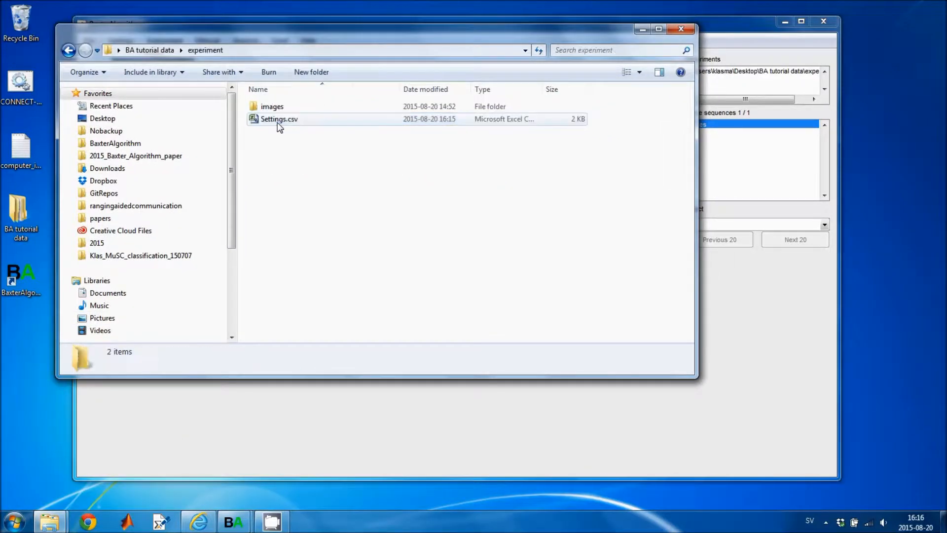
click(280, 123)
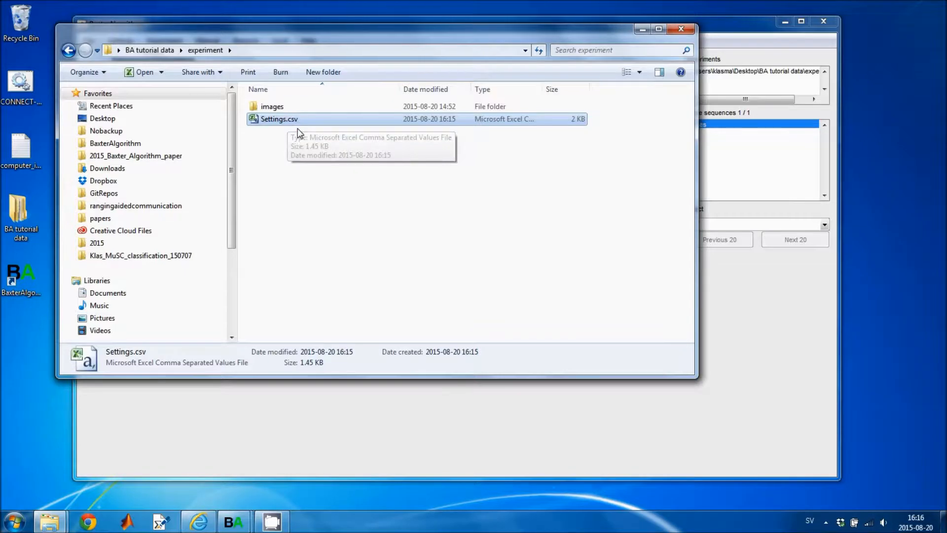
click(643, 31)
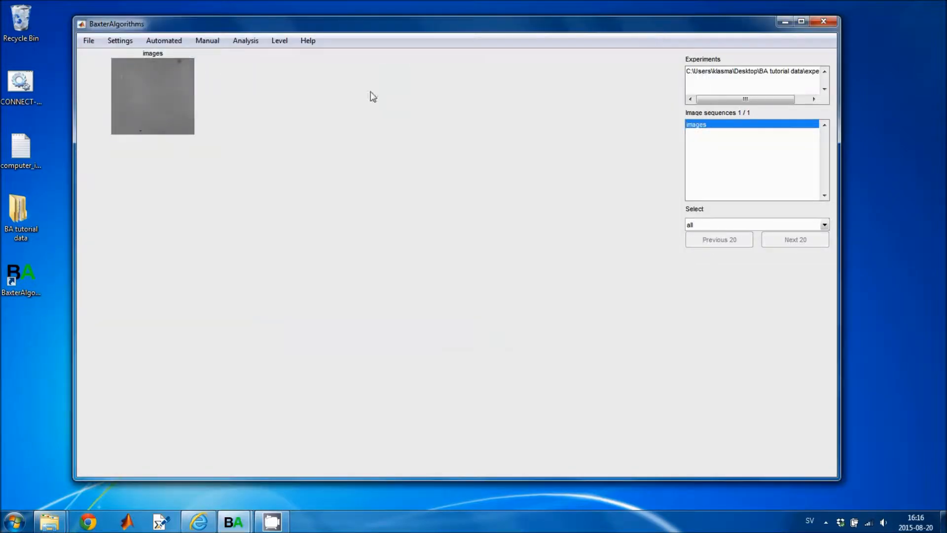
drag(257, 23, 280, 23)
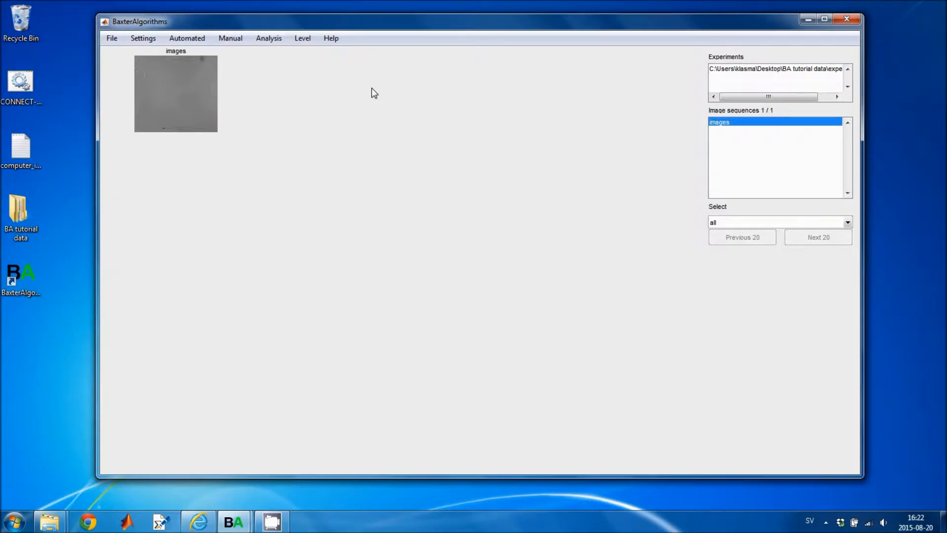
Open the images sequence in the Cell Player and start playback
click(231, 40)
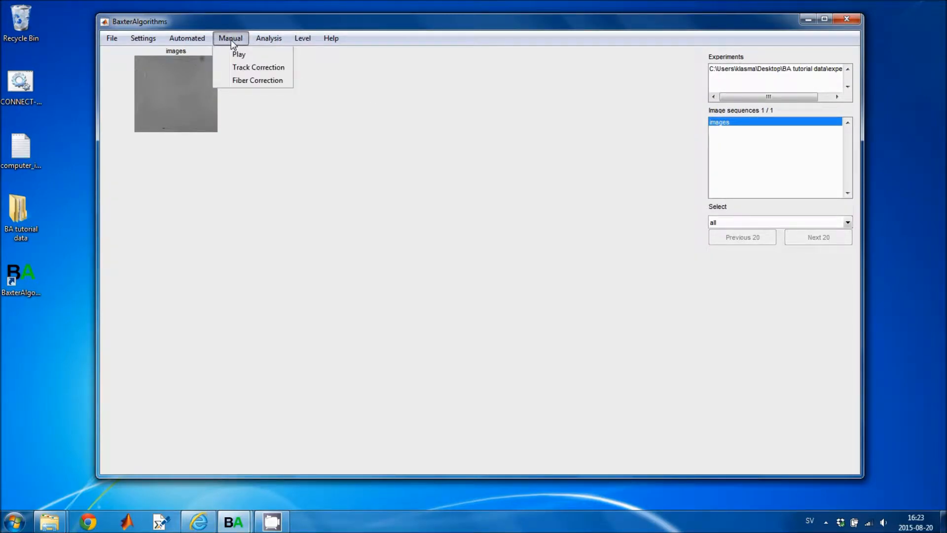
click(239, 56)
drag(340, 56, 279, 33)
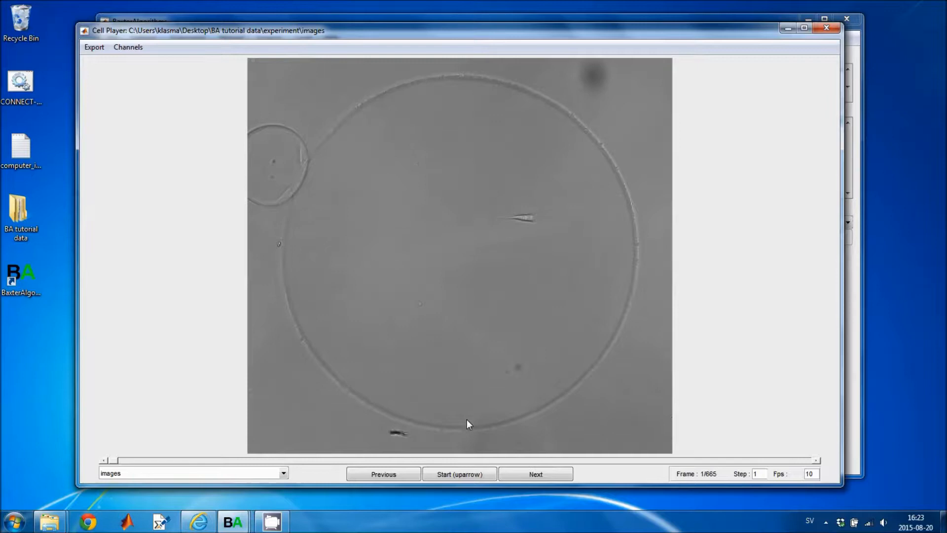
key(Up)
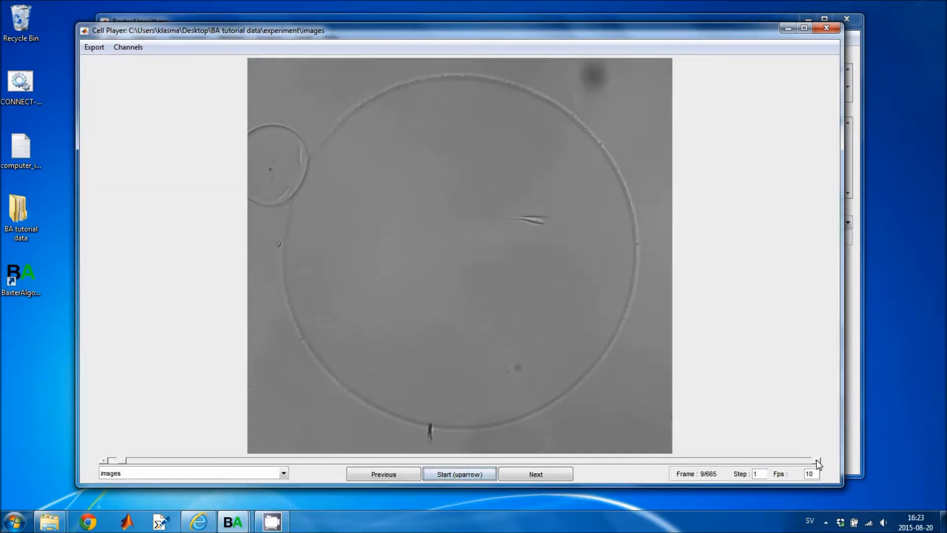
Jump to frame 371 and play on until stopping at frame 391
click(104, 461)
click(104, 460)
click(104, 461)
click(104, 461)
drag(117, 461, 501, 461)
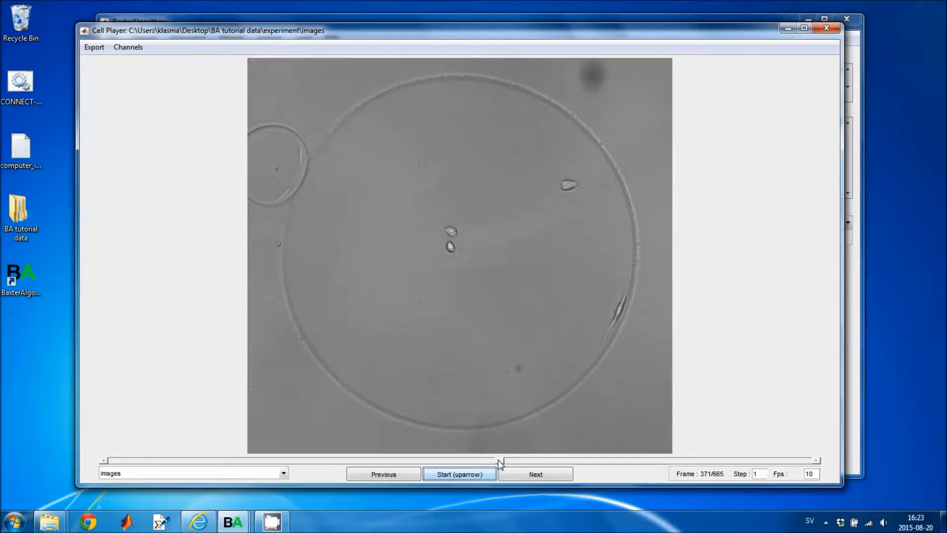
click(459, 476)
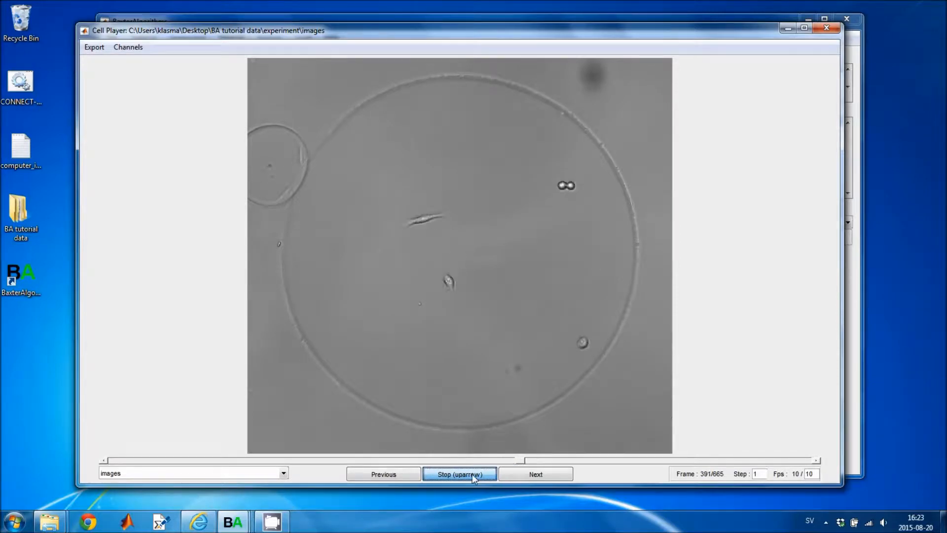
click(473, 478)
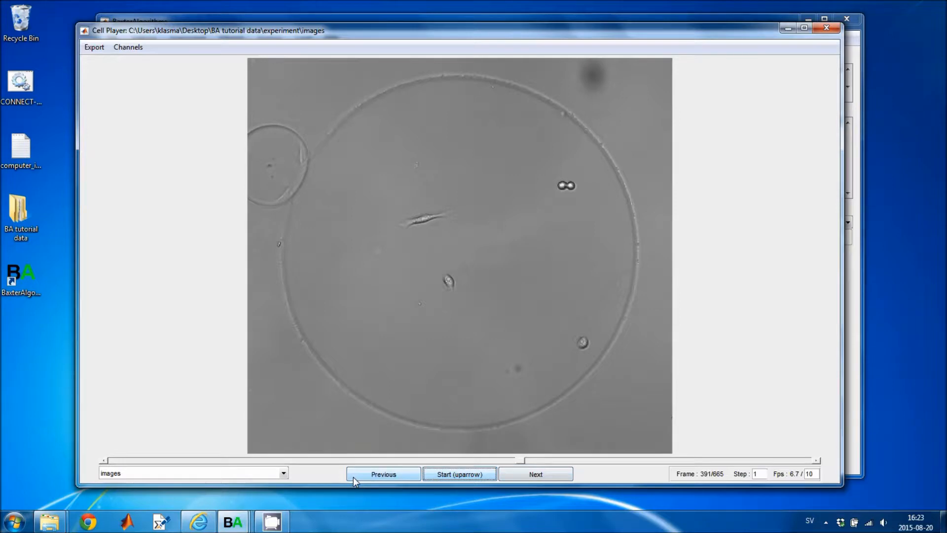
Set the playback step size to 10
click(284, 474)
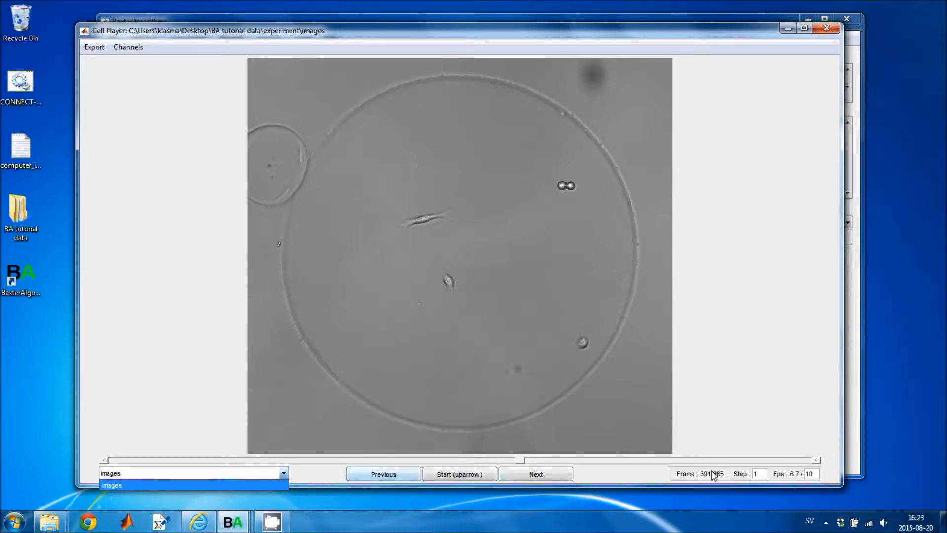
click(767, 474)
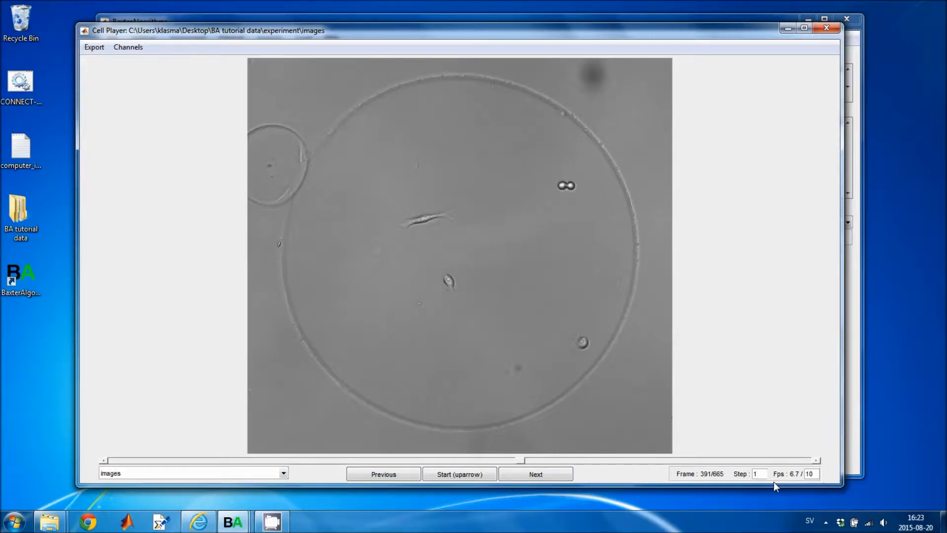
text(0)
Rewind to frame 1, play through to frame 665 at step 10, and view the Channels and Export menus
drag(524, 458, 112, 461)
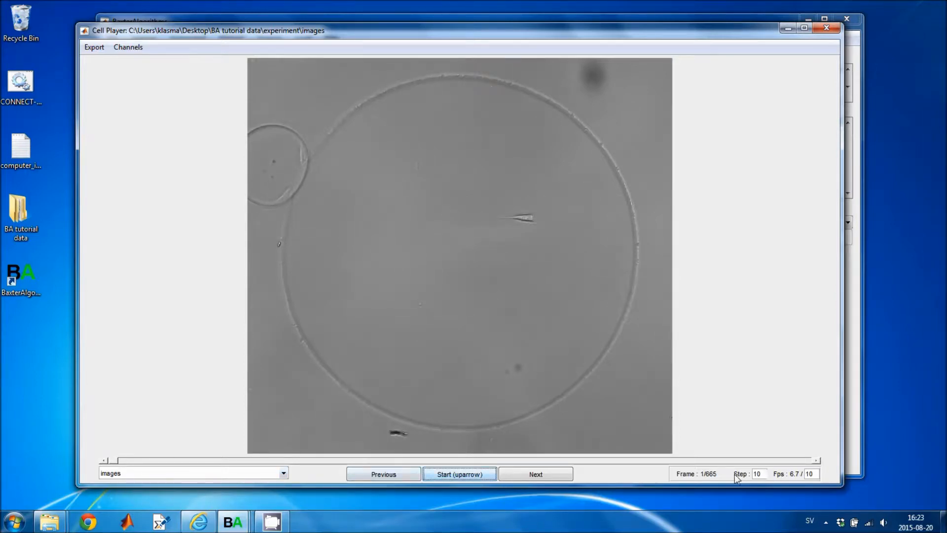
click(461, 477)
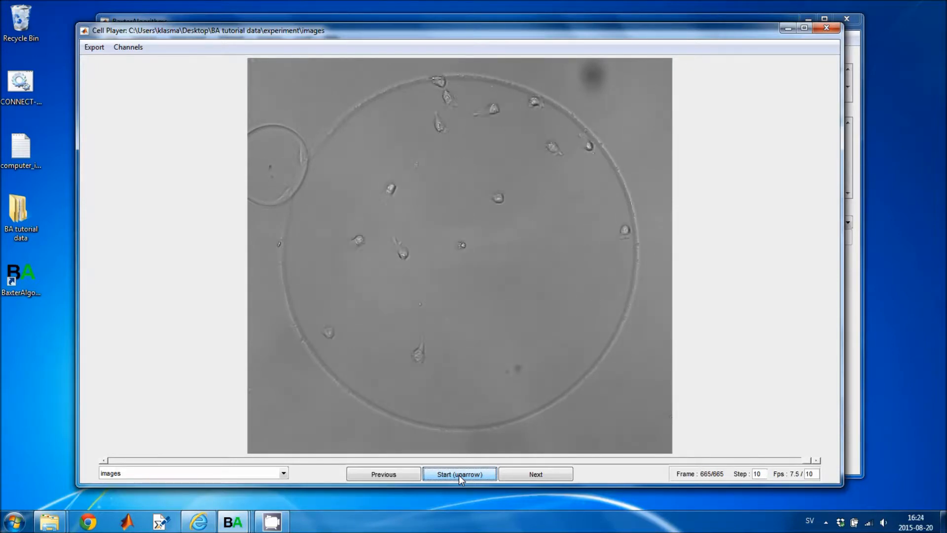
drag(119, 32, 129, 33)
click(133, 48)
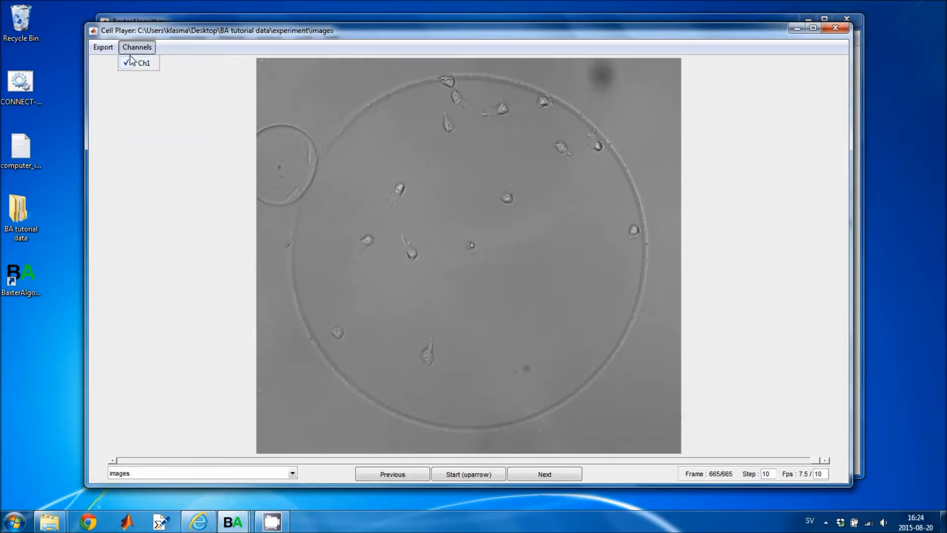
click(101, 50)
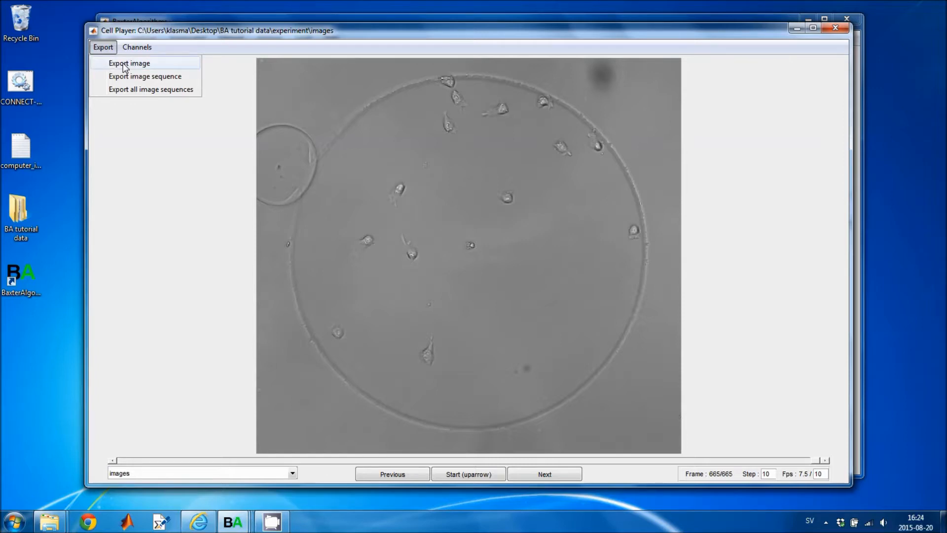
Export frame 665 to the desktop as images_t00665_capture.tif and view it in Photo Viewer
click(125, 66)
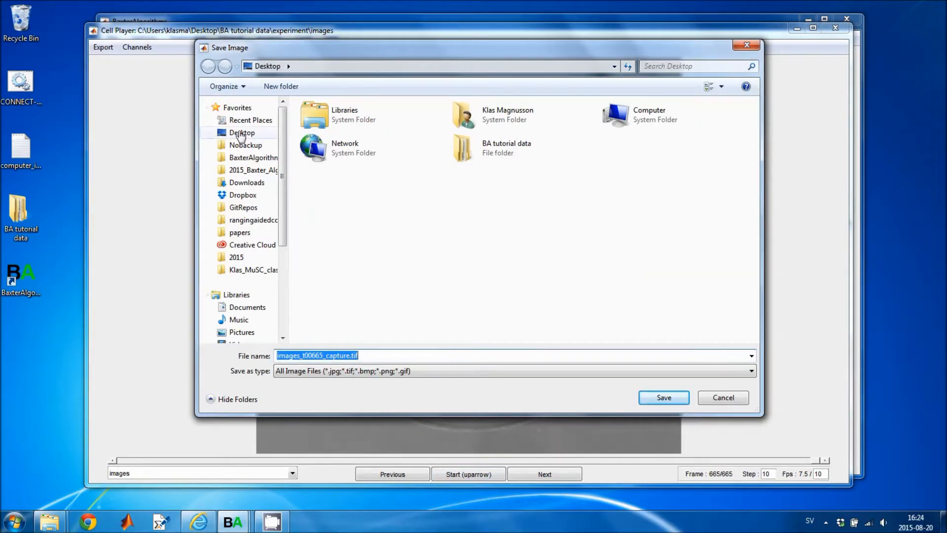
click(659, 396)
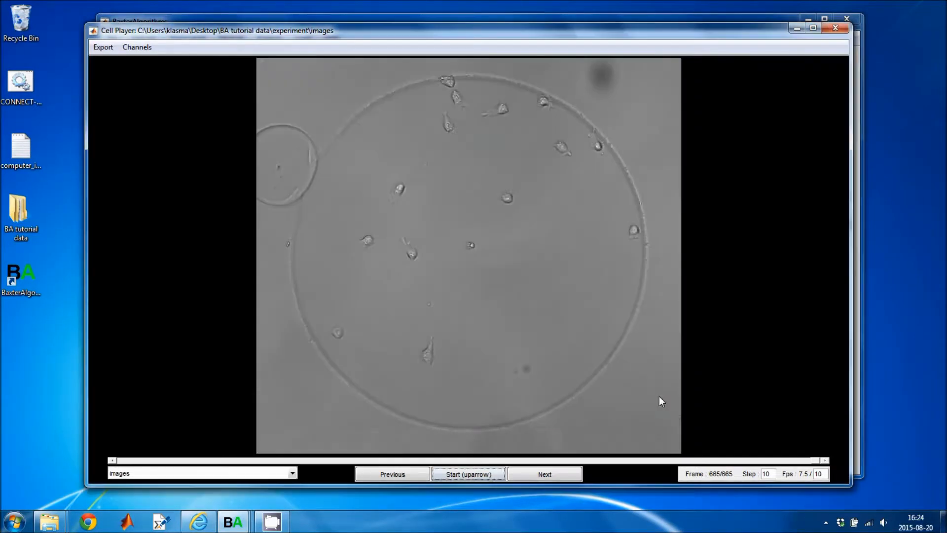
click(15, 345)
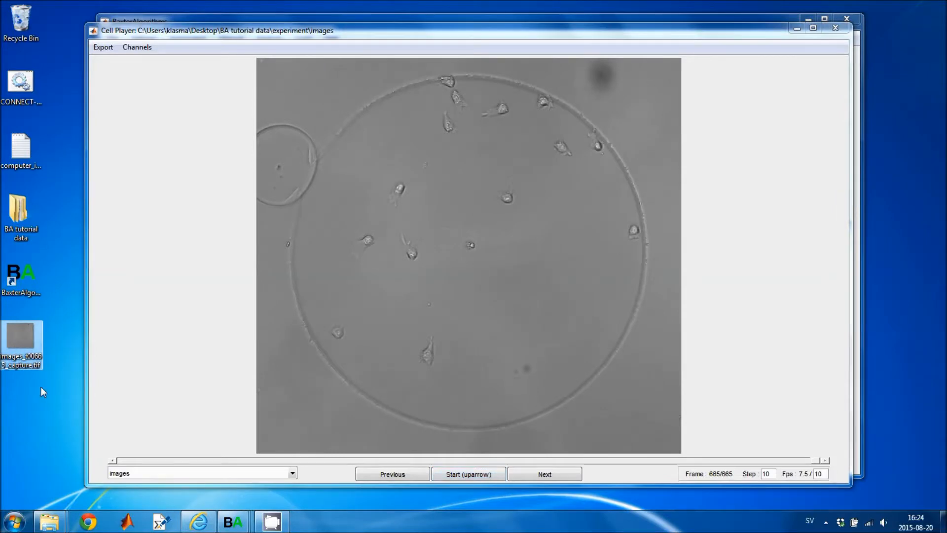
double_click(33, 355)
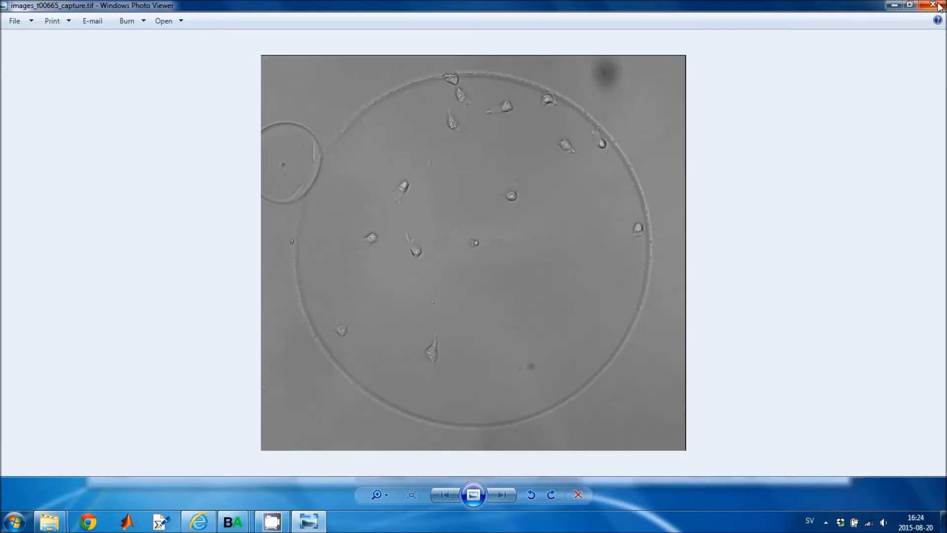
click(933, 5)
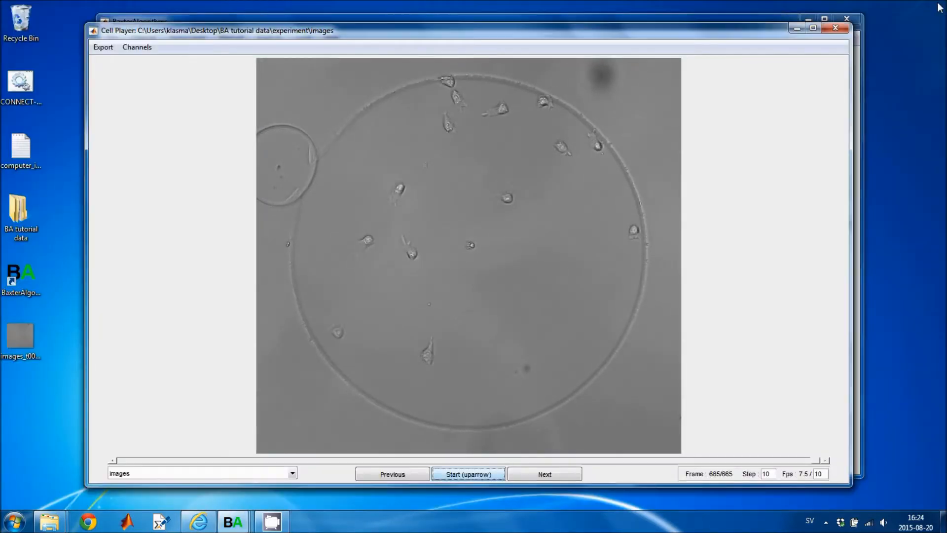
drag(532, 30, 552, 25)
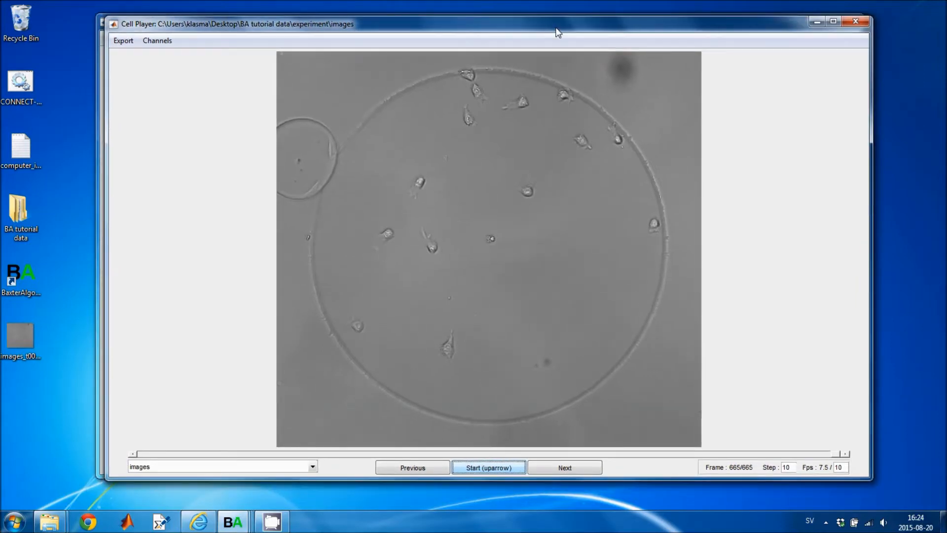
Minimize the Cell Player and open the images sequence in Track Correction from the Manual menu
click(816, 23)
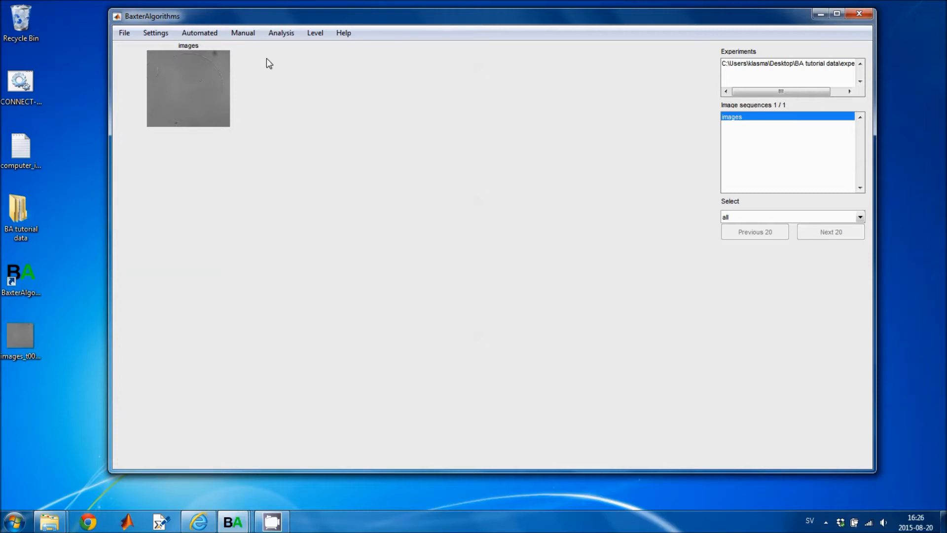
click(244, 33)
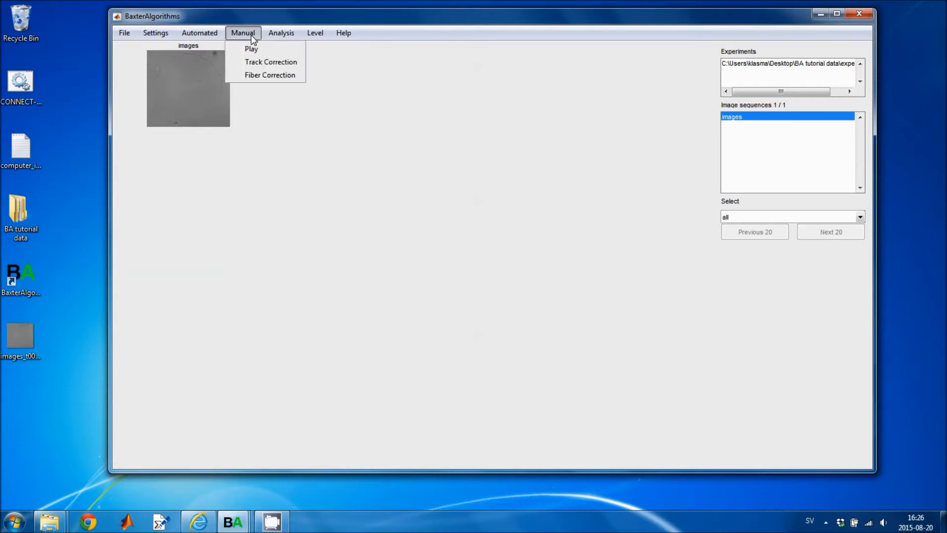
click(258, 63)
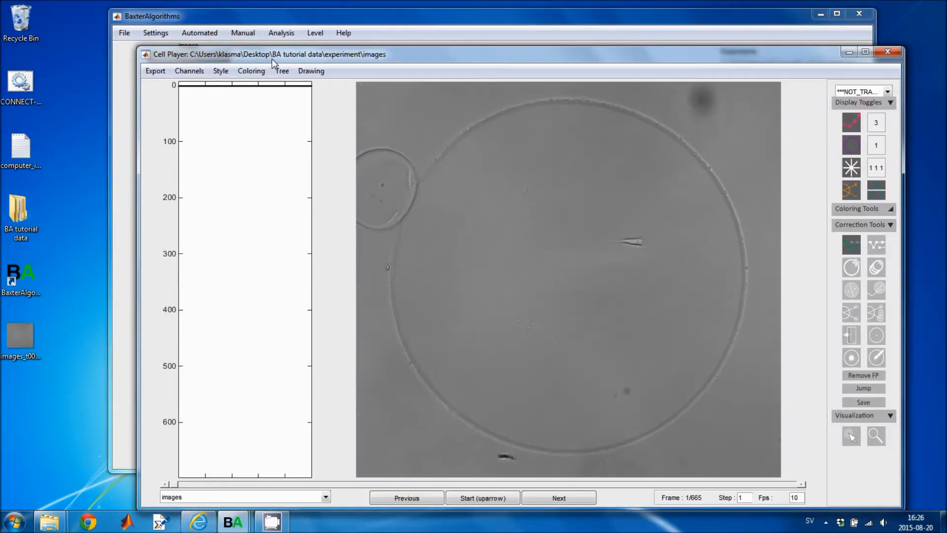
drag(272, 58, 234, 43)
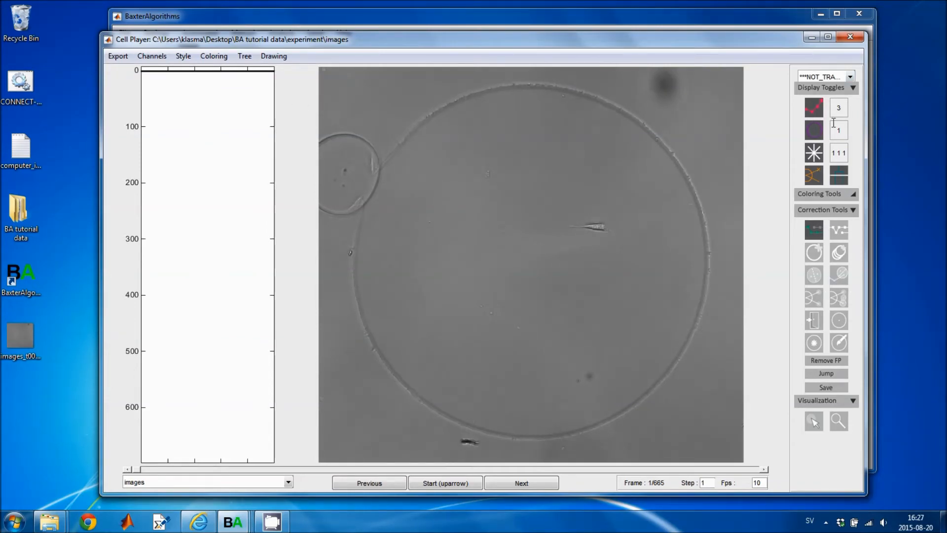
Close the Track Correction Cell Player window, returning to the main images sequence view
click(850, 36)
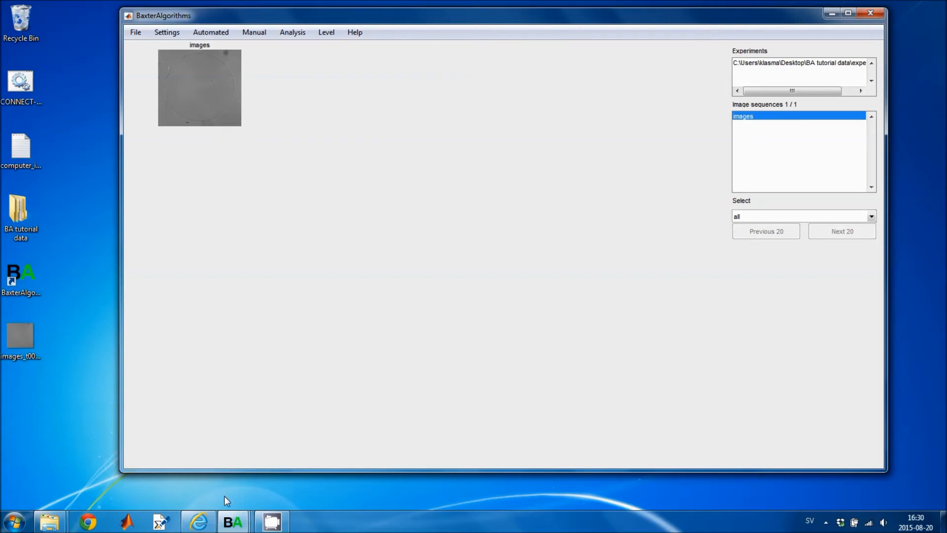
Bring the console window forward from the BA taskbar preview to confirm Settings.csv was written
mouse_move(231, 528)
click(106, 435)
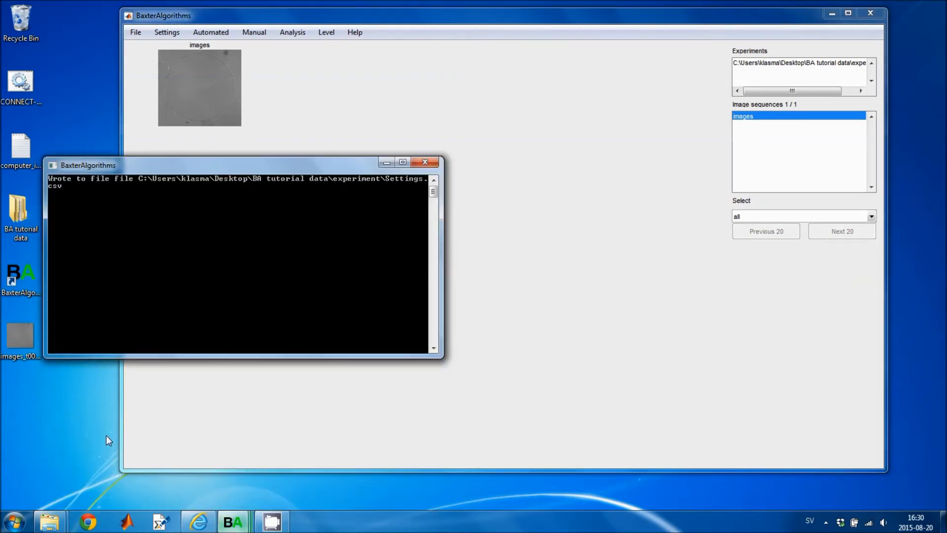